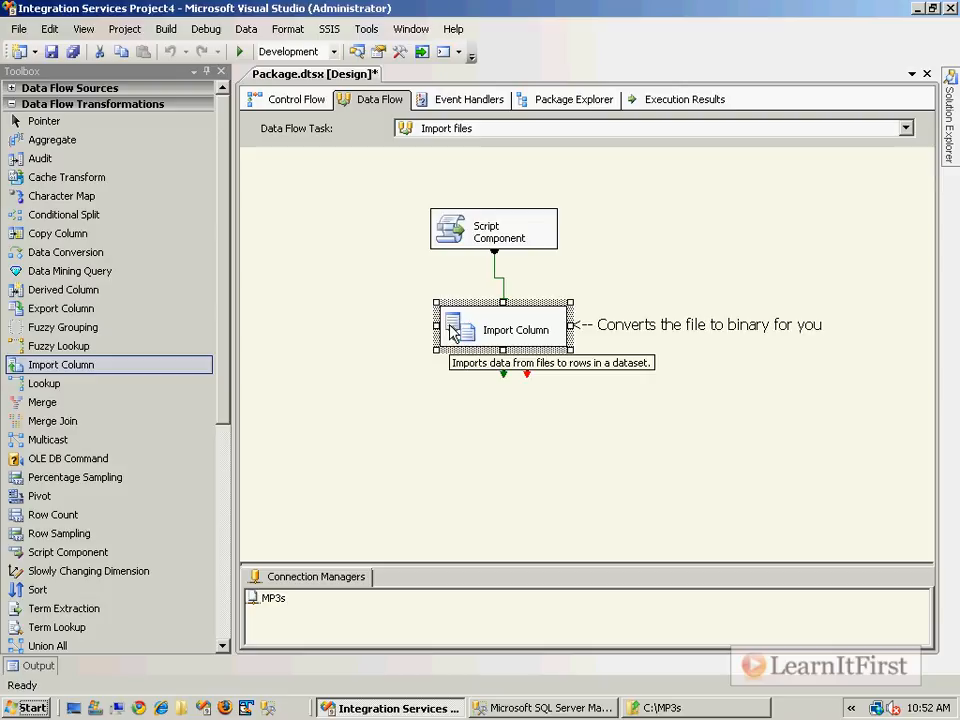
# Open the Import Column transformation's advanced editor and show its available input columns
pyautogui.doubleClick(452, 330)
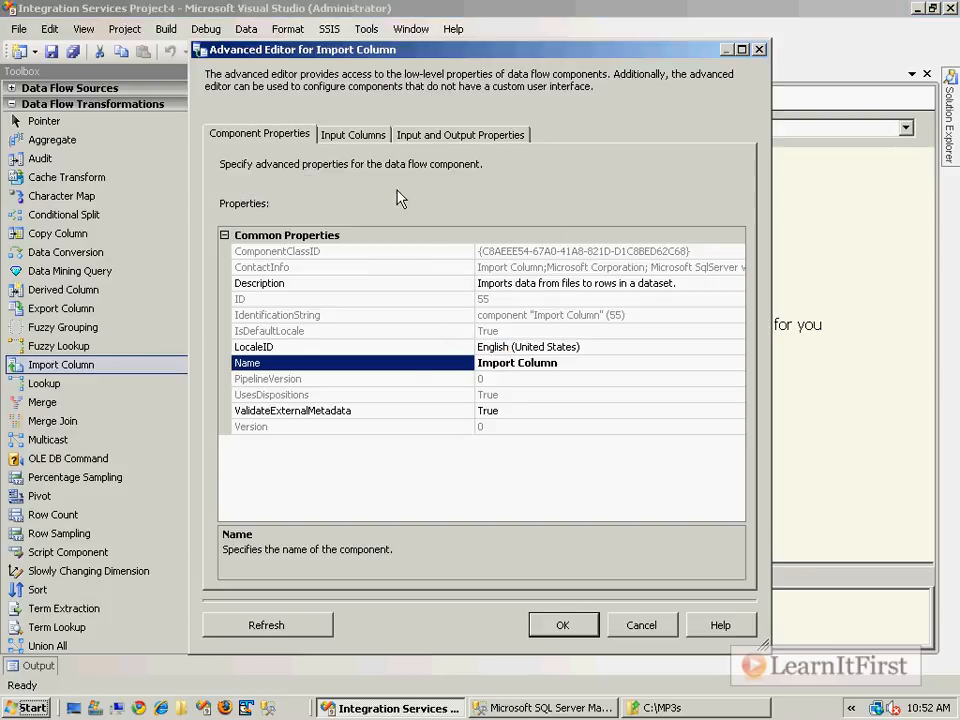
pyautogui.click(354, 136)
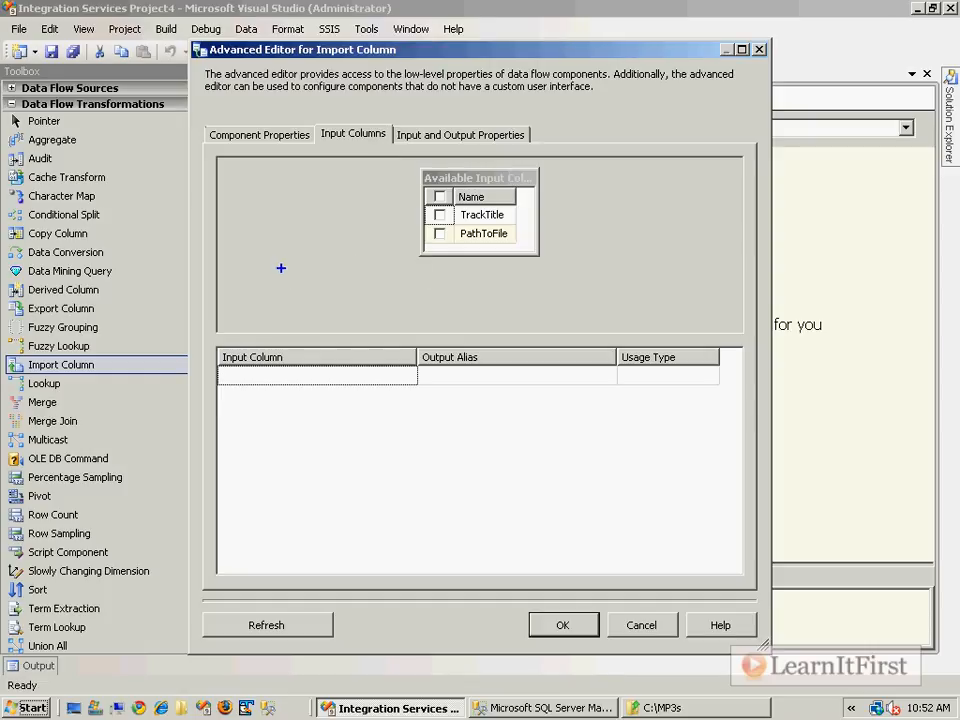
pyautogui.write('Input column is ')
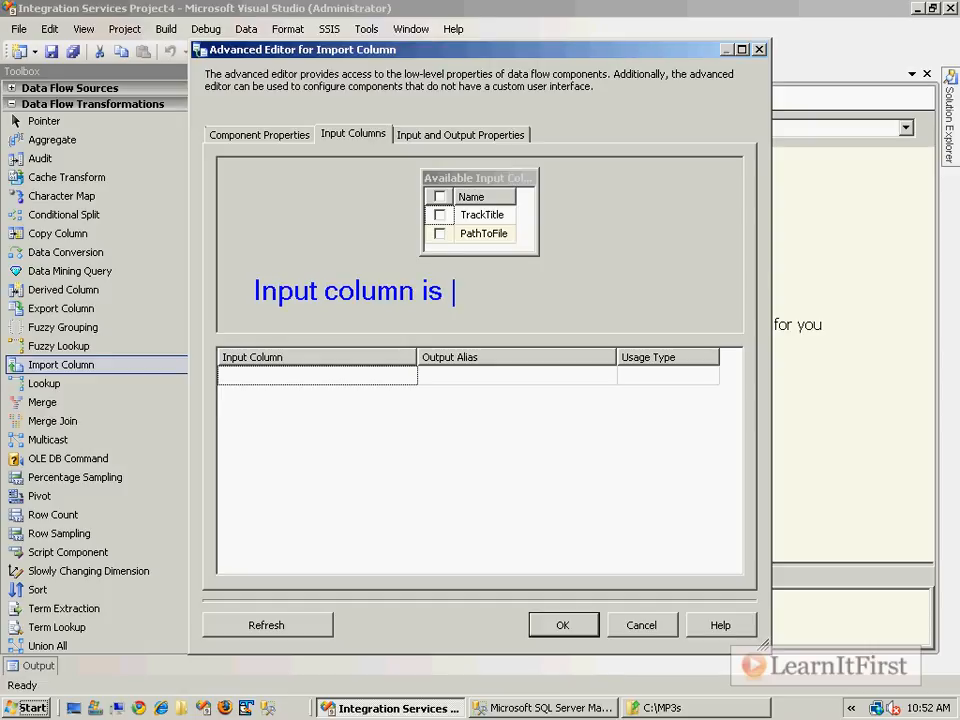
pyautogui.write('the column(s) that con')
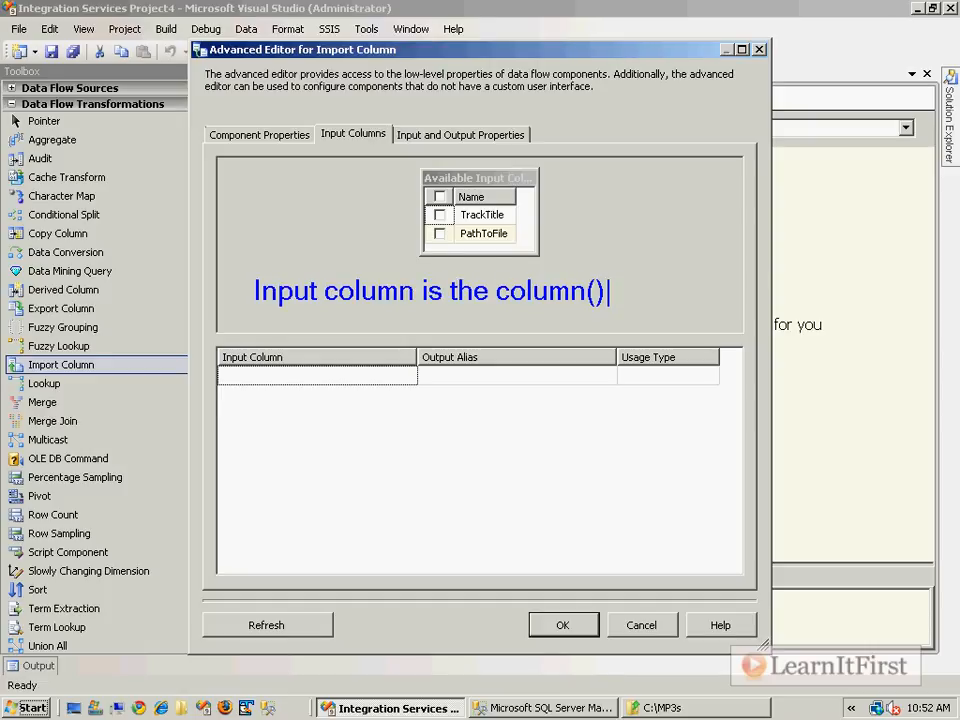
pyautogui.write('tain')
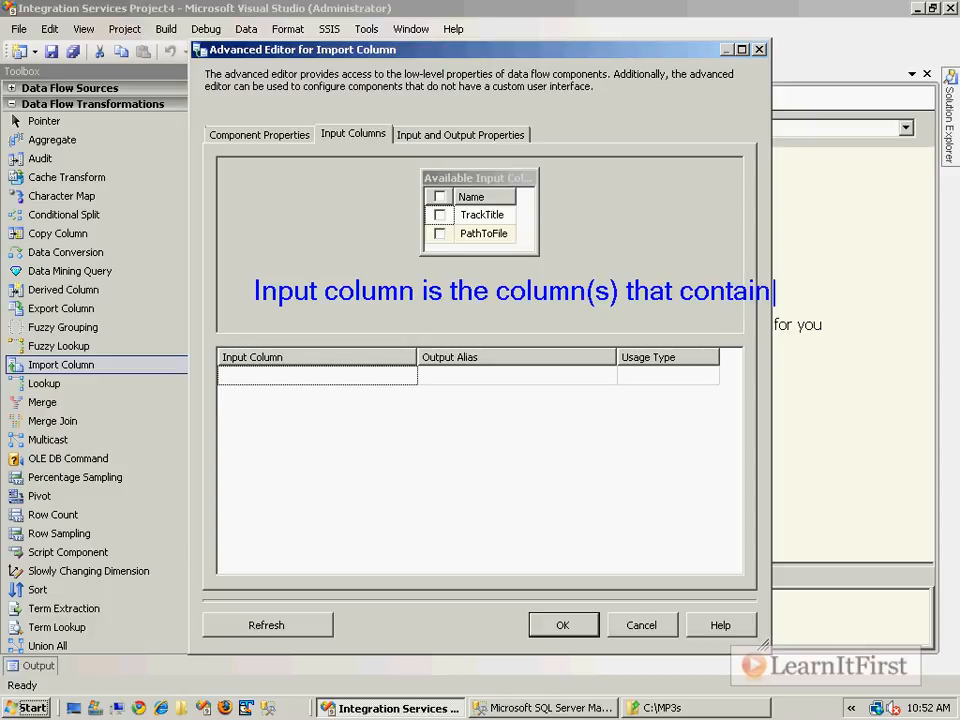
pyautogui.write(' the path to the f')
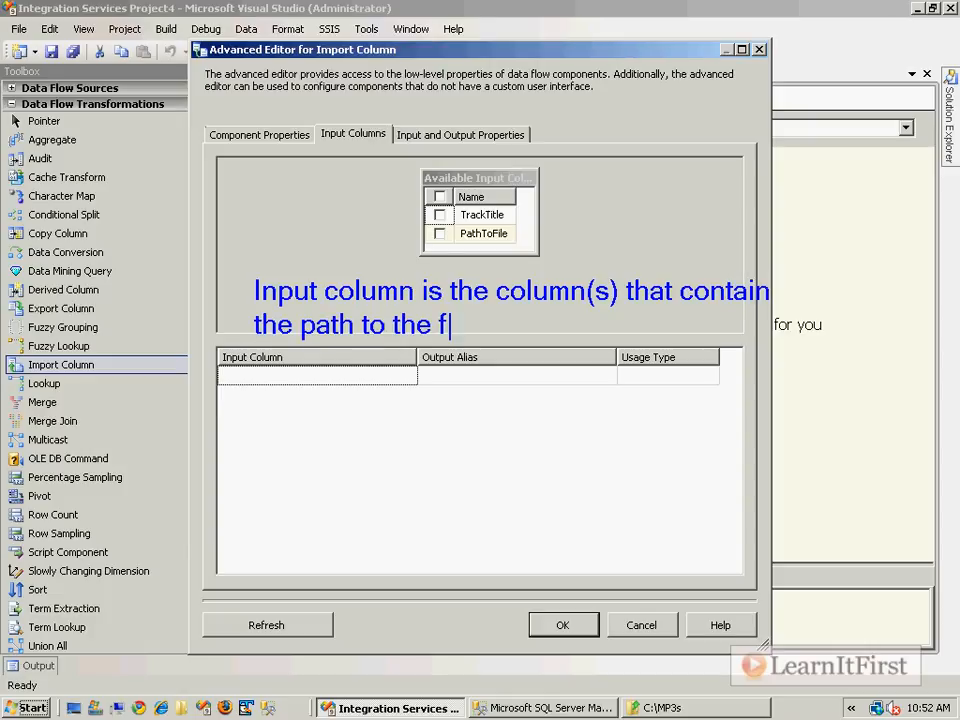
pyautogui.write('ile that you wan')
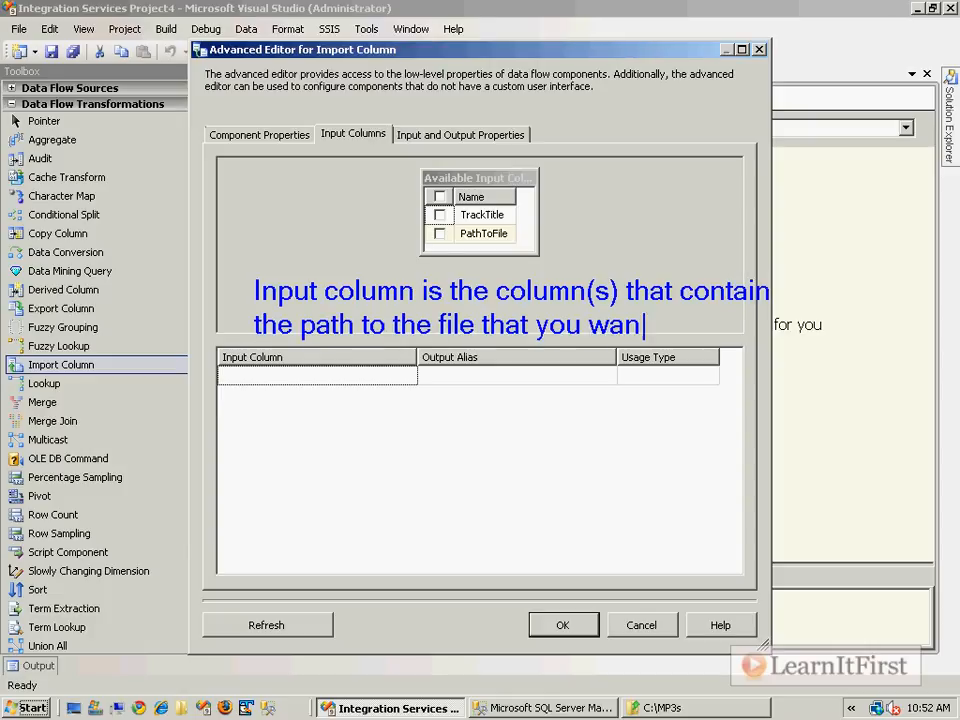
pyautogui.write('t converted to binary')
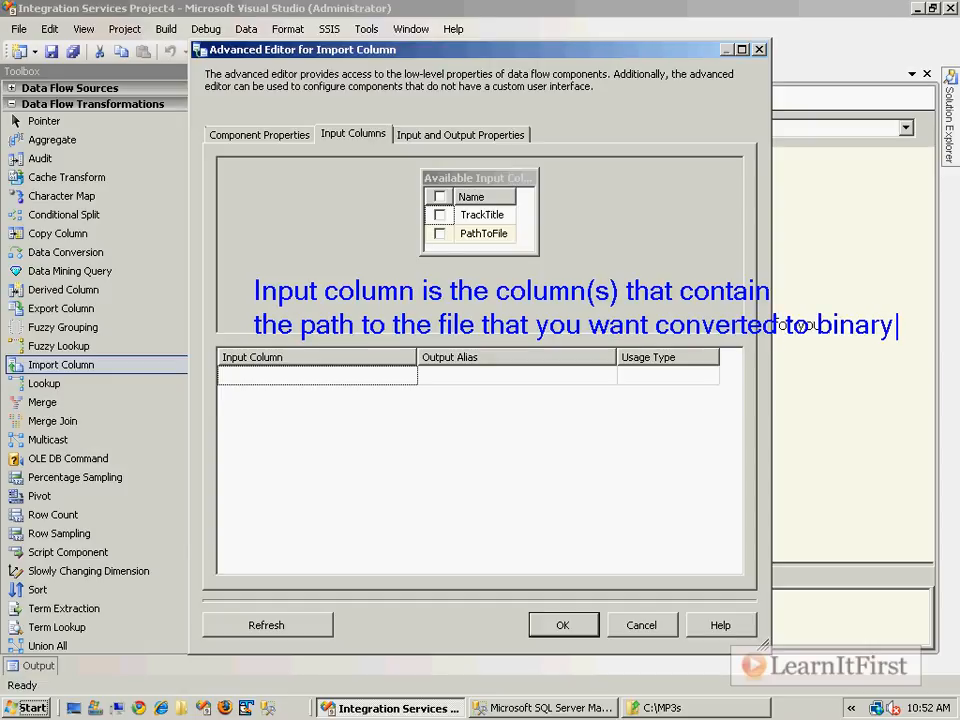
pyautogui.moveTo(394, 184); pyautogui.dragTo(577, 262)
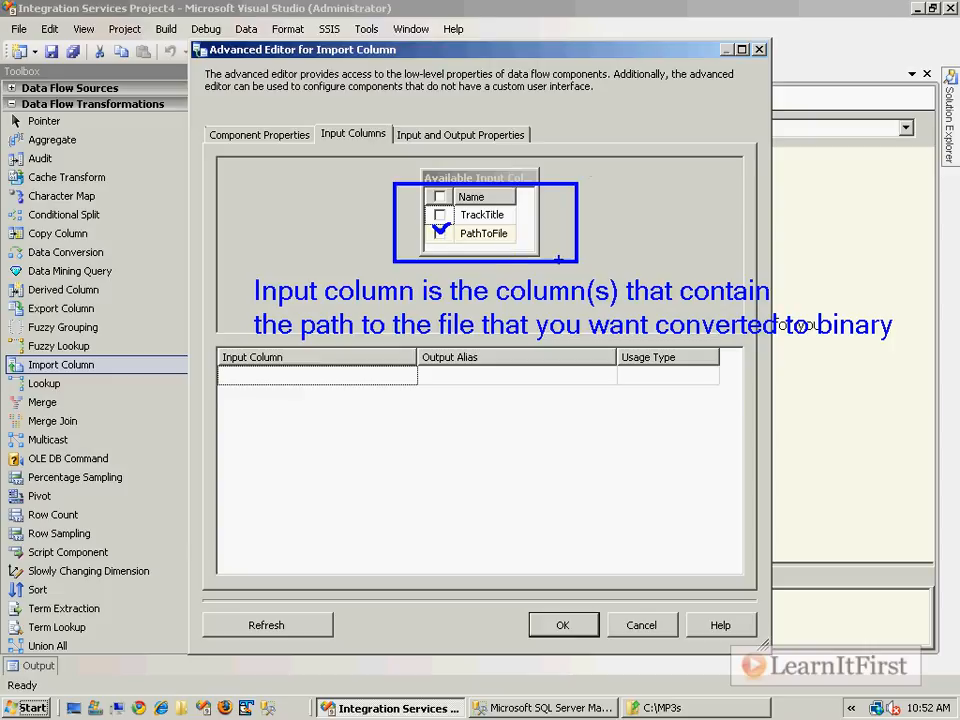
# Select PathToFile as the input column of the Import Column transformation
pyautogui.click(440, 233)
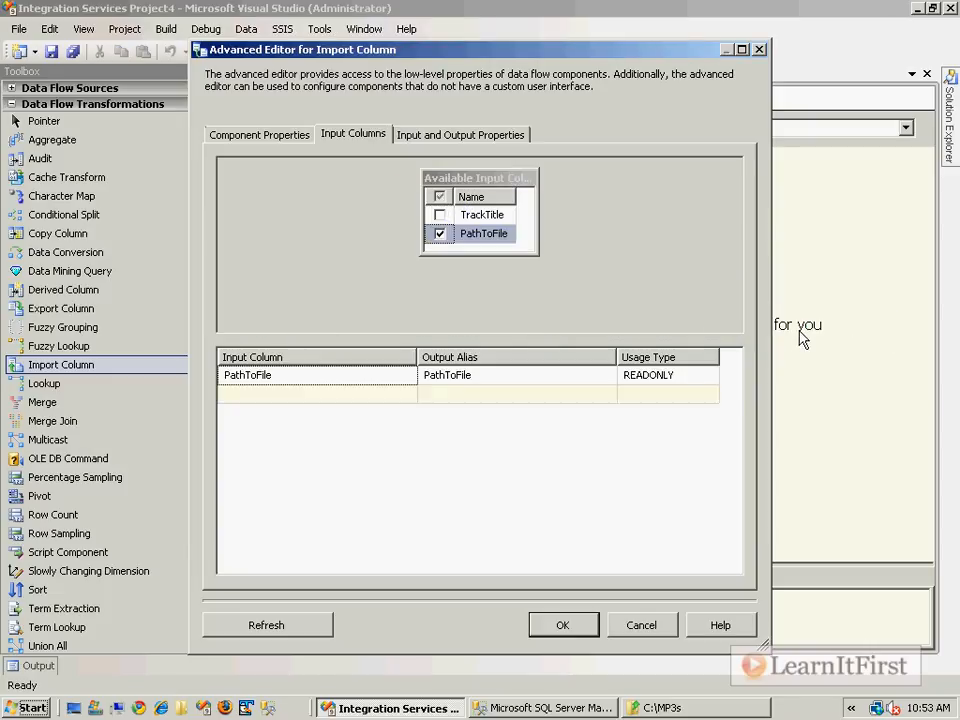
pyautogui.click(445, 375)
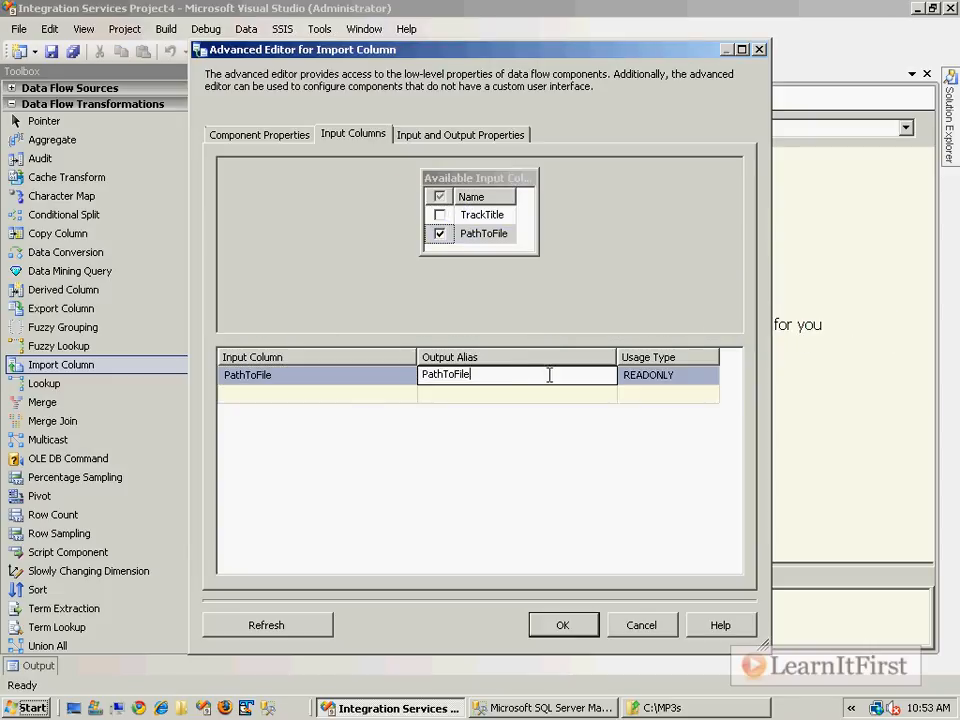
pyautogui.click(454, 139)
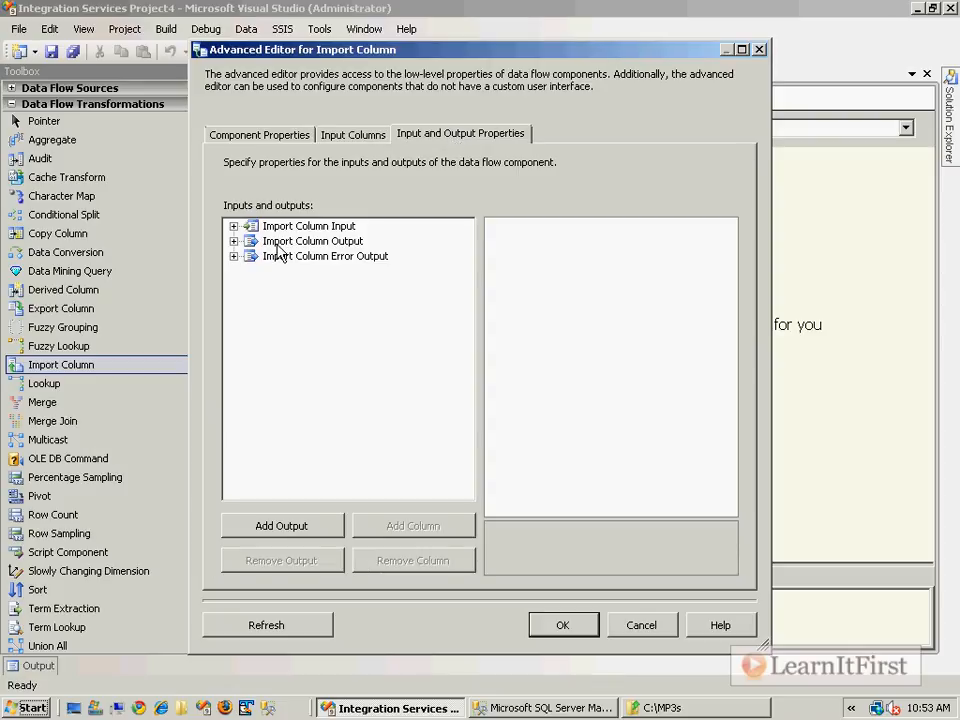
pyautogui.click(366, 142)
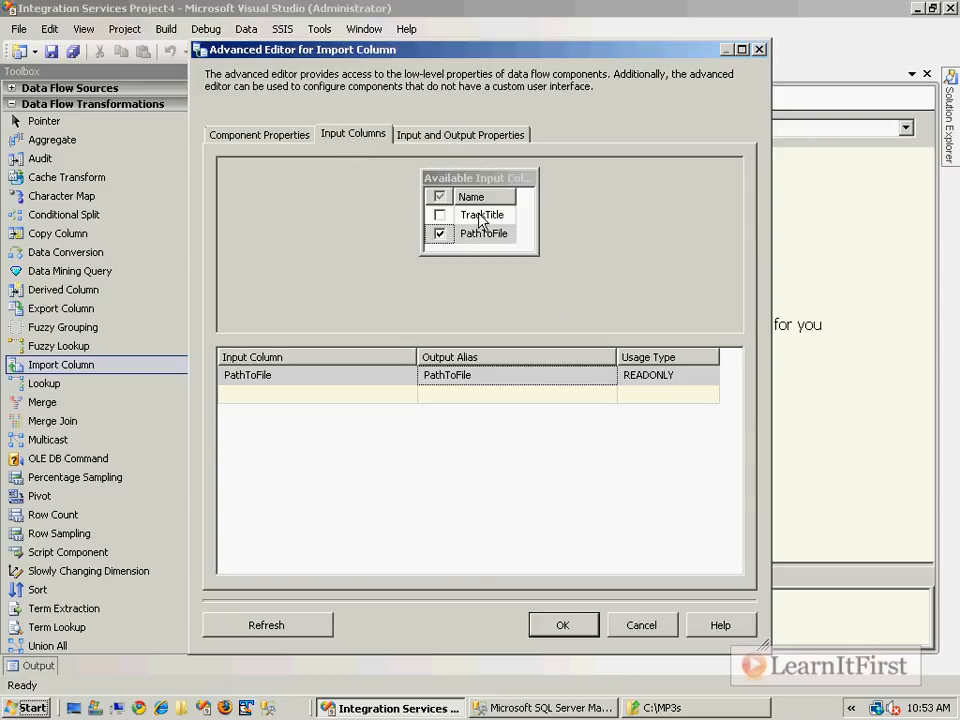
# Expand the Import Column input and output in the input and output properties and view the PathToFile input column's properties
pyautogui.click(458, 134)
pyautogui.click(233, 241)
pyautogui.click(233, 226)
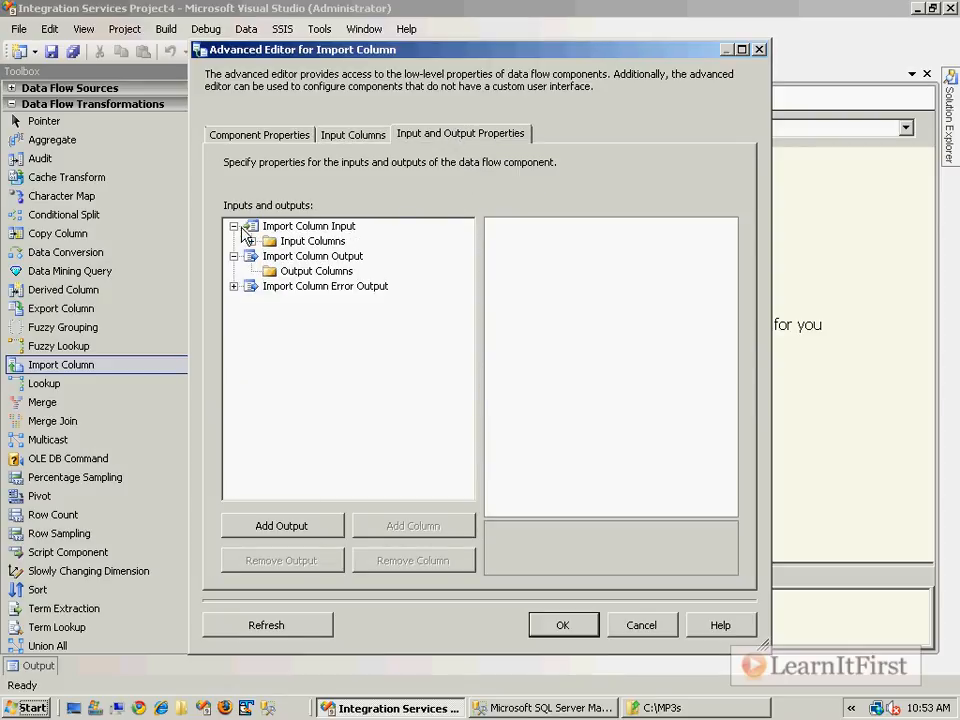
pyautogui.click(251, 241)
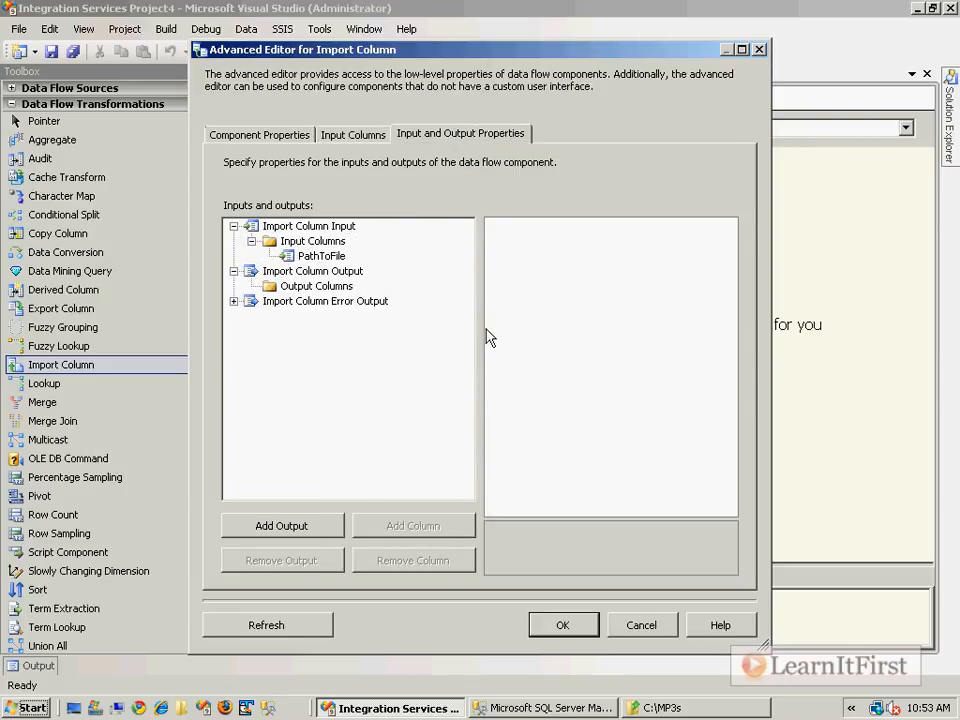
pyautogui.click(338, 258)
pyautogui.moveTo(355, 49); pyautogui.dragTo(912, 84)
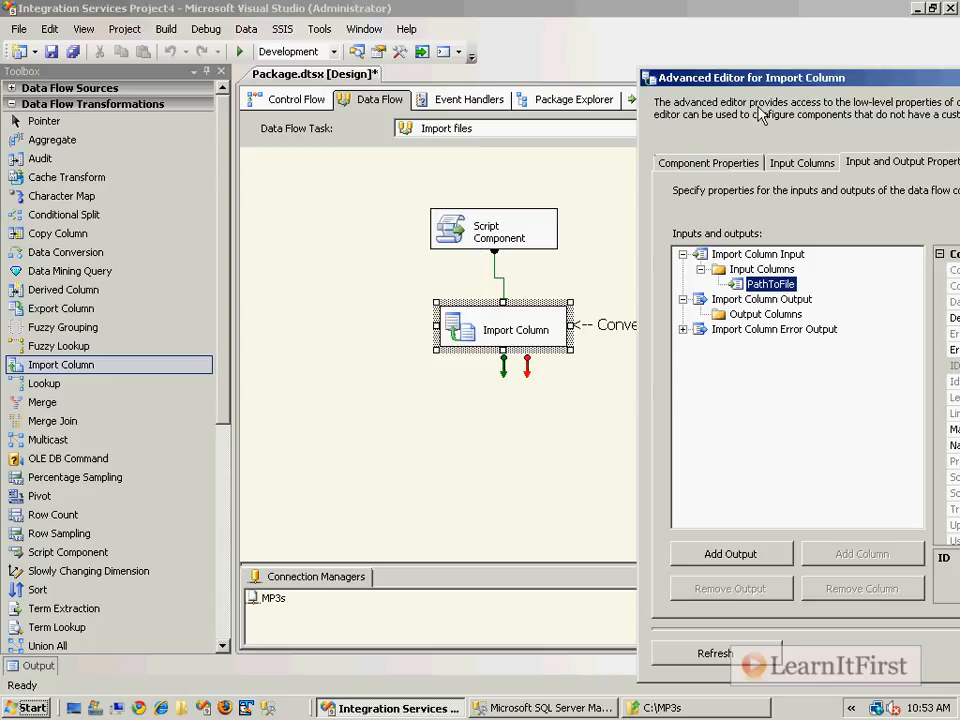
pyautogui.moveTo(836, 80); pyautogui.dragTo(390, 56)
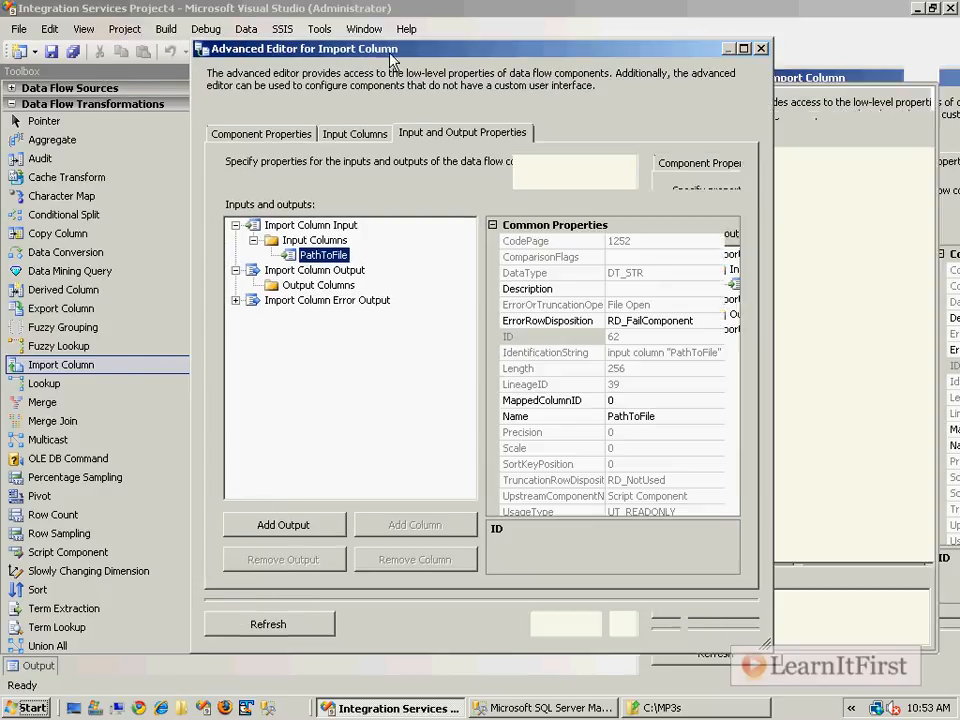
# Add an output column named TheMP3File to the Import Column Output
pyautogui.click(298, 286)
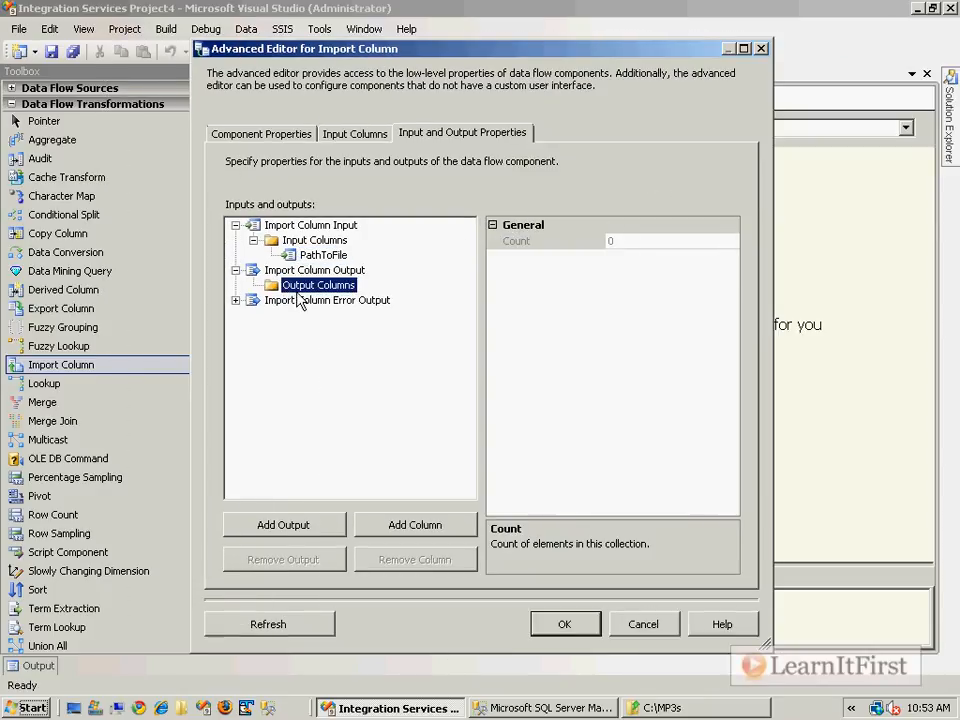
pyautogui.click(411, 526)
pyautogui.write('TheMp')
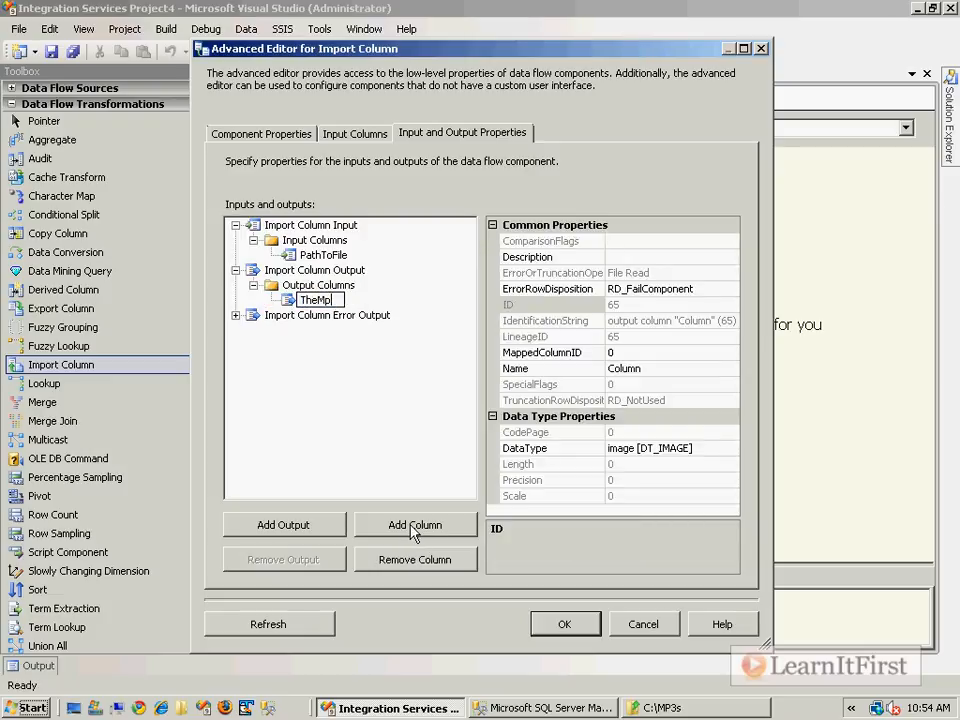
pyautogui.write('3File')
pyautogui.press('Return')
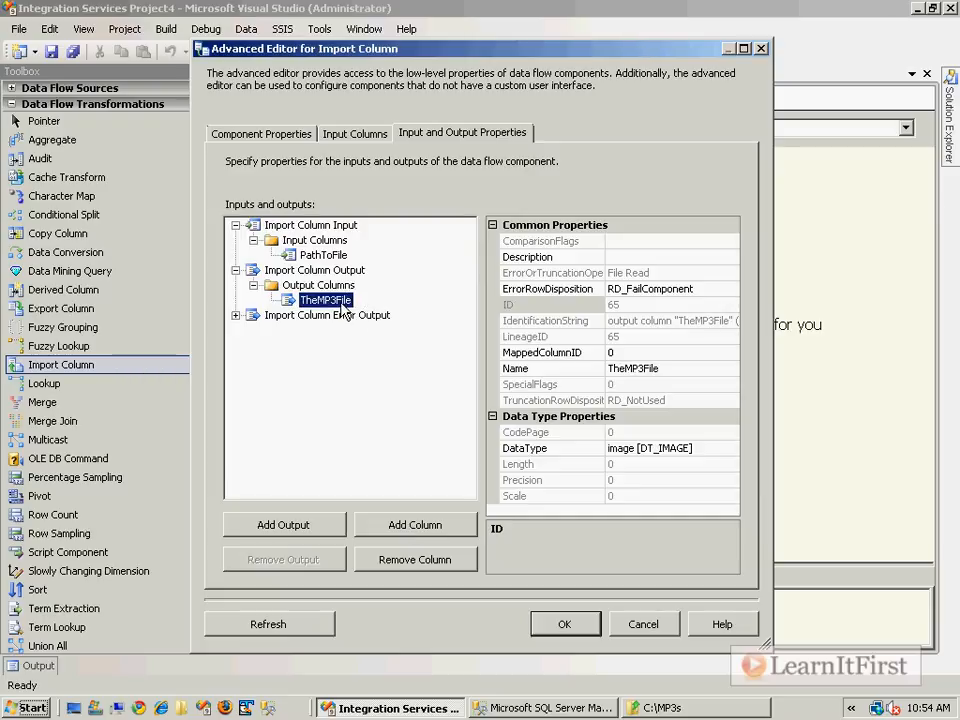
pyautogui.click(345, 255)
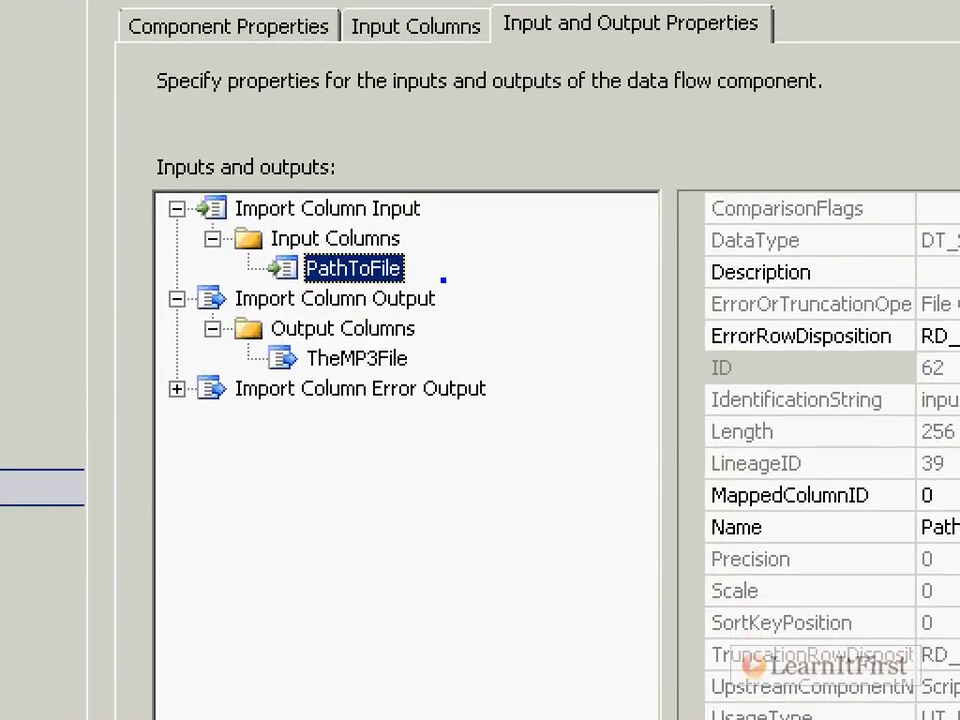
pyautogui.write('t')
pyautogui.write('c:\\')
pyautogui.write('MP3s\\S')
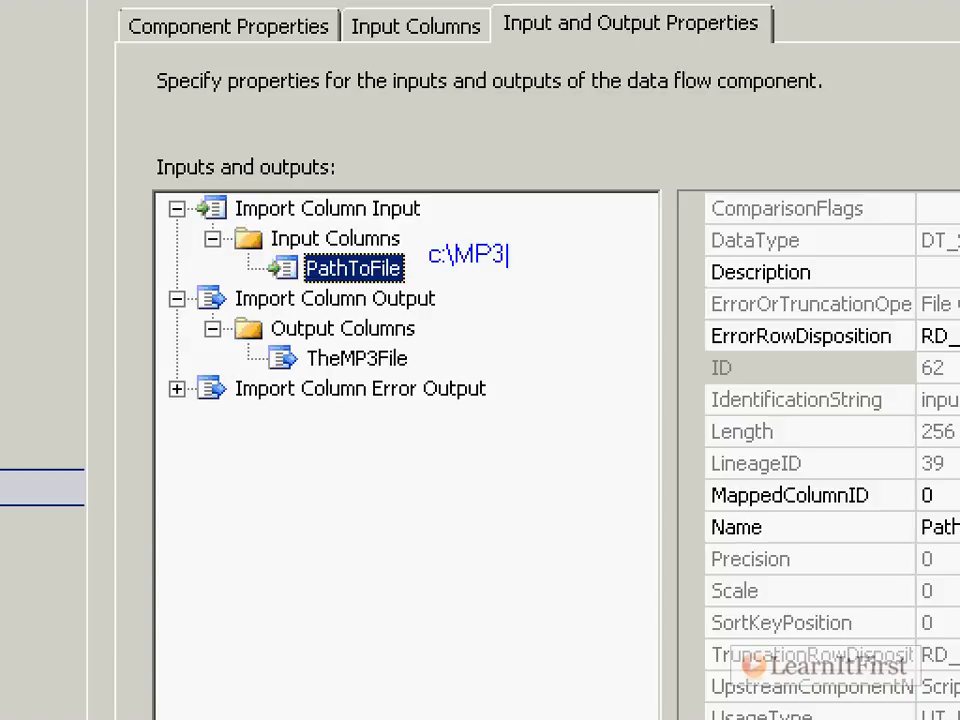
pyautogui.write('amson.mp3')
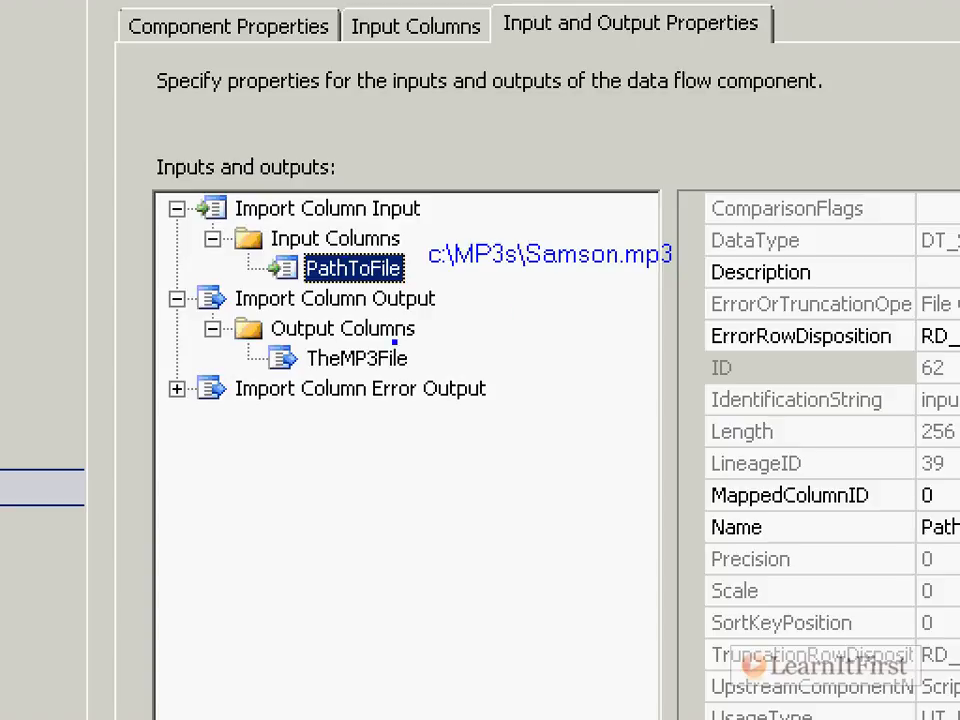
pyautogui.moveTo(433, 354); pyautogui.dragTo(484, 354)
pyautogui.write('t')
pyautogui.write('x0t7JHDGJH')
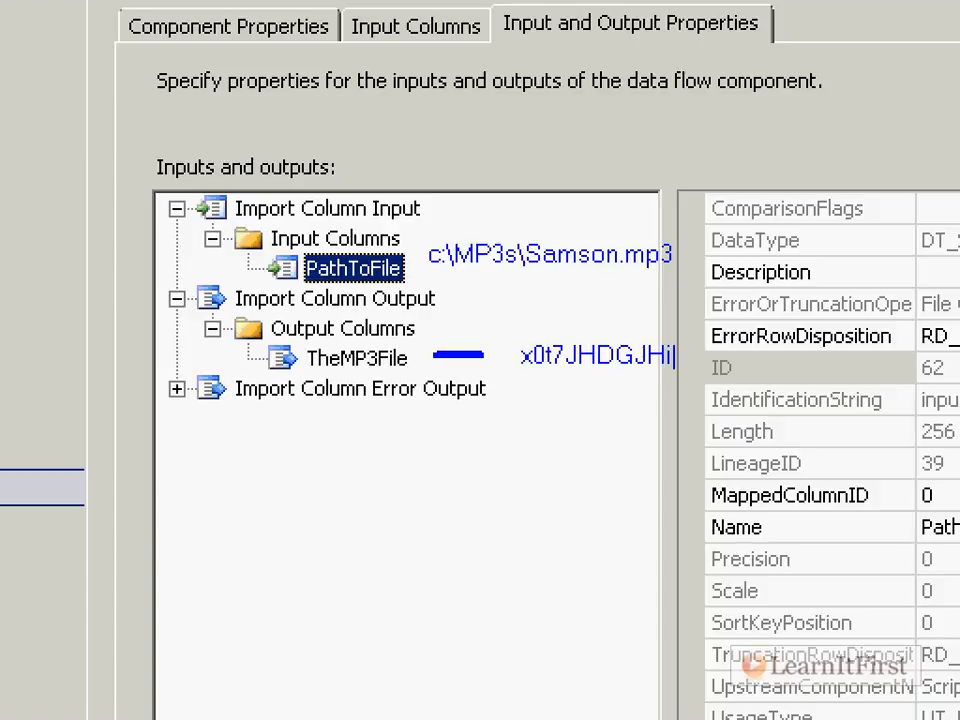
pyautogui.press('Escape')
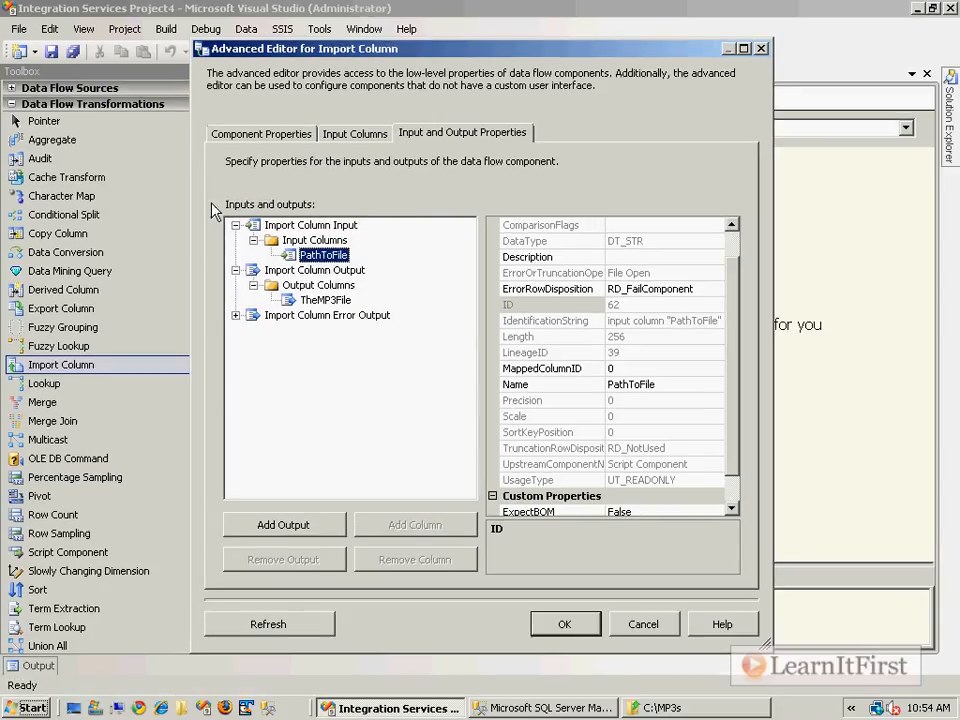
# Try to set the TheMP3File output column's data type to float [DT_R4]
pyautogui.click(328, 302)
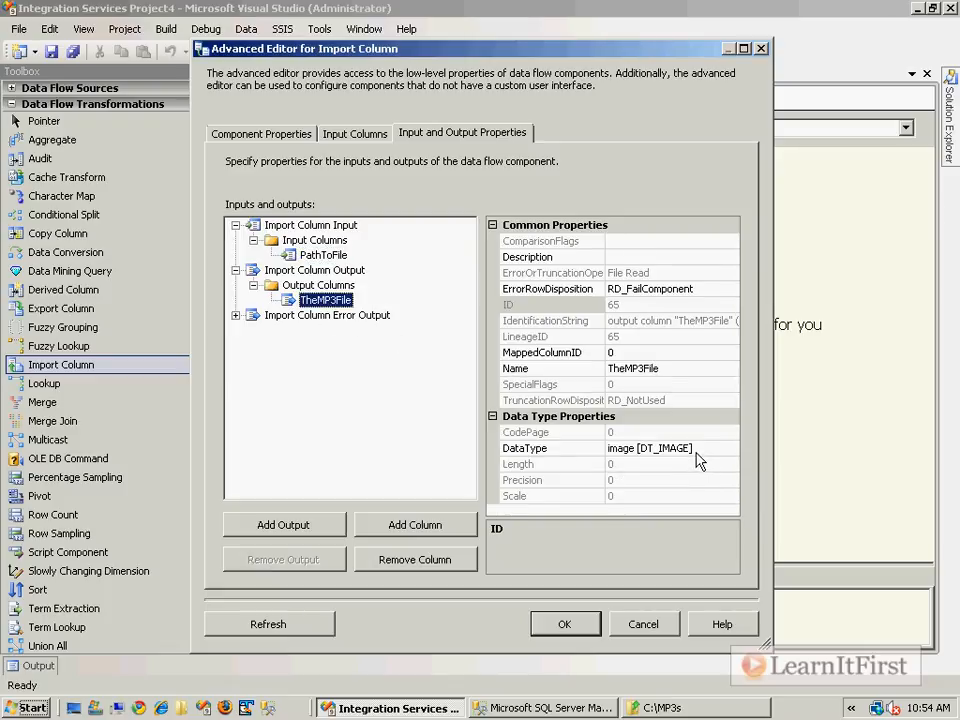
pyautogui.click(729, 448)
pyautogui.click(731, 448)
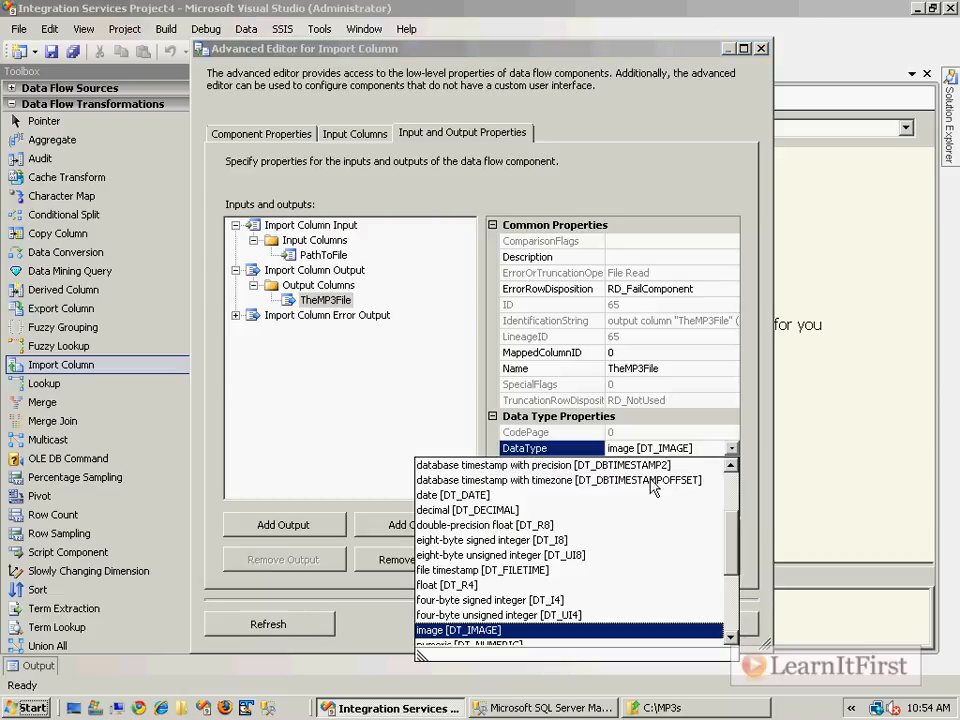
pyautogui.click(483, 586)
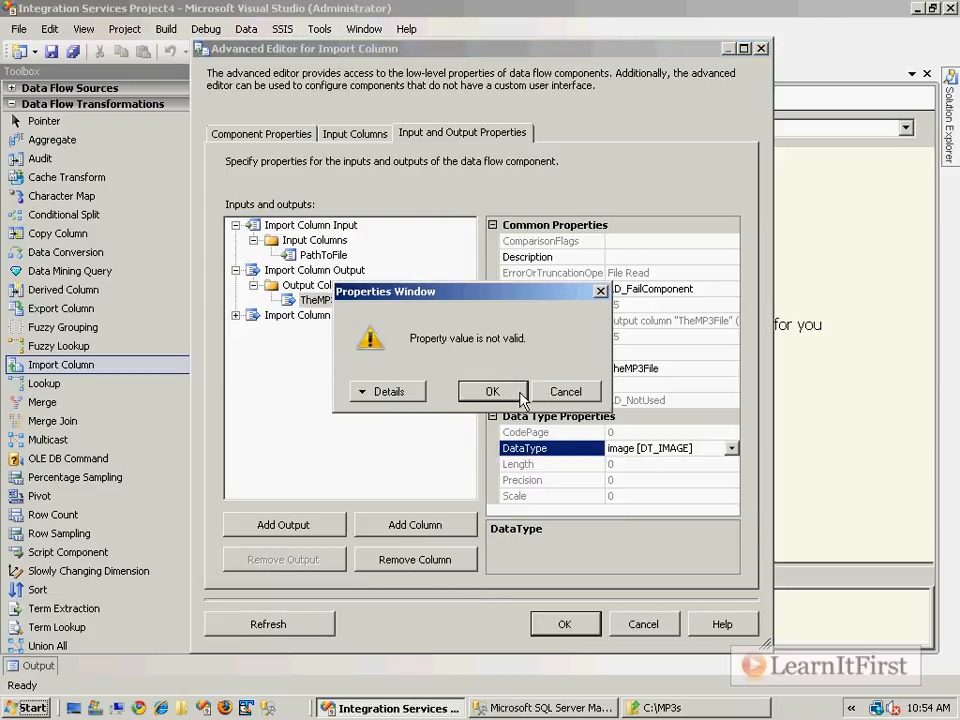
pyautogui.click(583, 395)
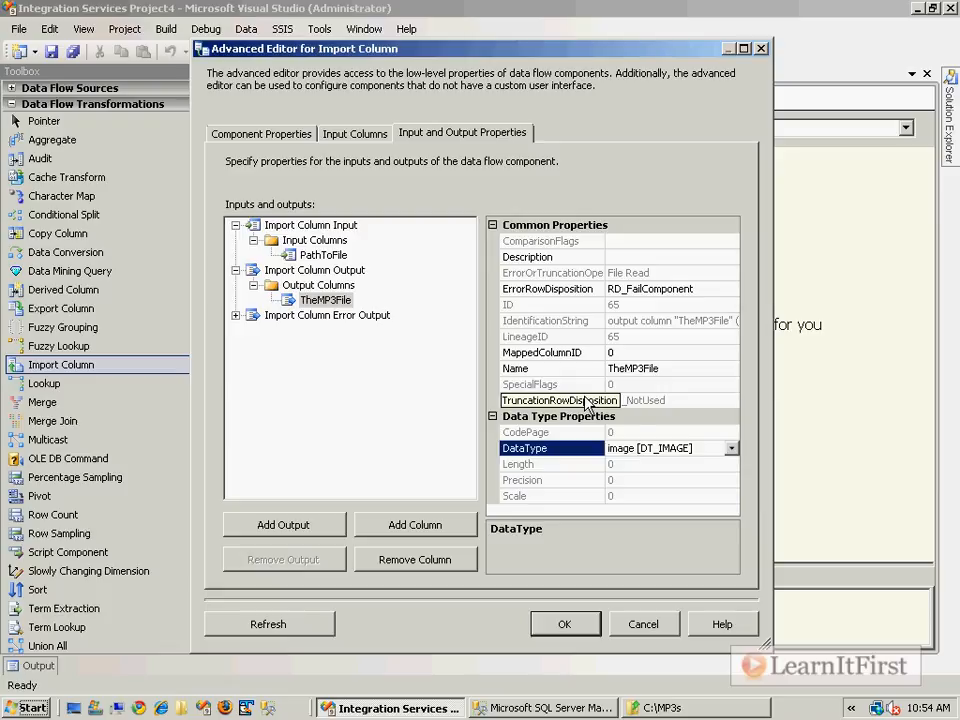
pyautogui.click(710, 448)
# Set the PathToFile input column's FileDataColumnID to 65
pyautogui.click(338, 255)
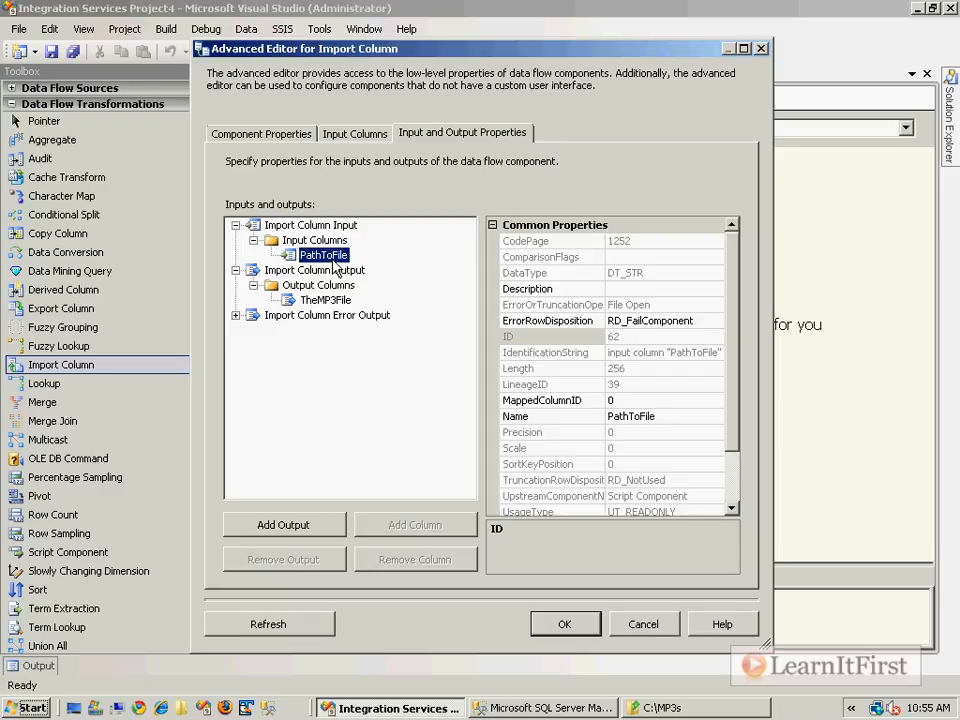
pyautogui.click(737, 487)
pyautogui.click(630, 497)
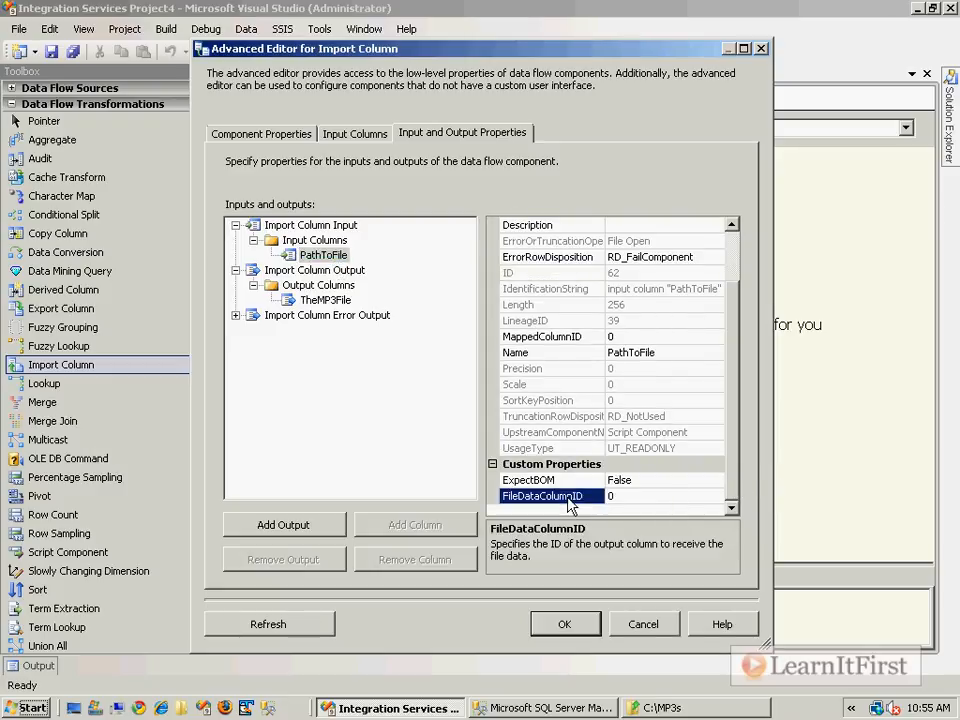
pyautogui.click(612, 497)
pyautogui.write('65')
# Compare the LineageID of the TheMP3File output column with the FileDataColumnID of the PathToFile input column
pyautogui.click(327, 299)
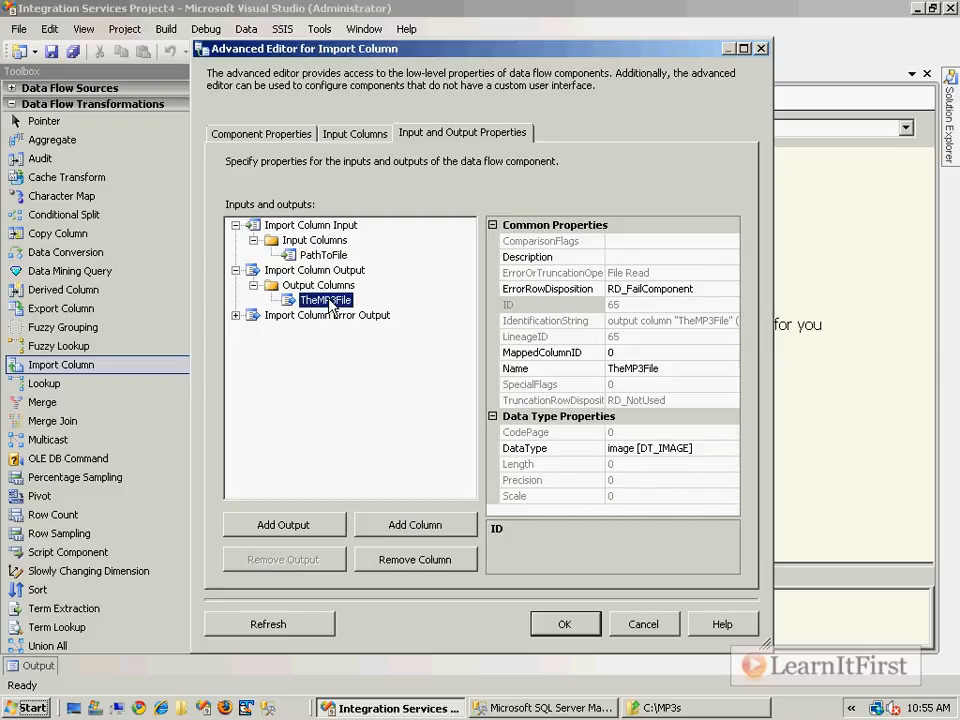
pyautogui.click(561, 339)
pyautogui.click(633, 340)
pyautogui.doubleClick(633, 340)
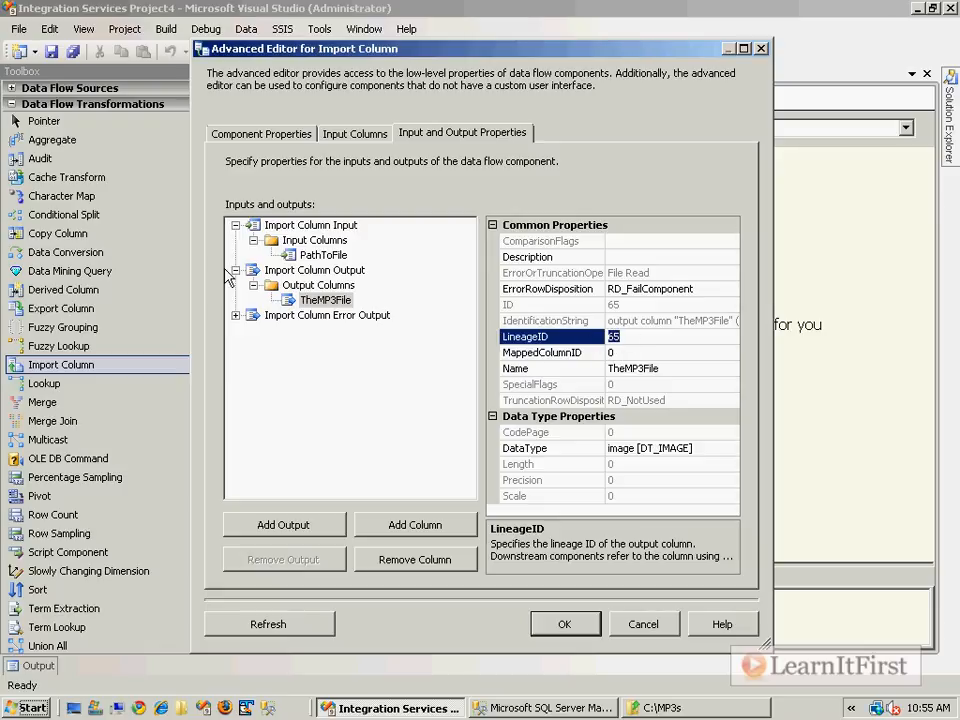
pyautogui.click(323, 255)
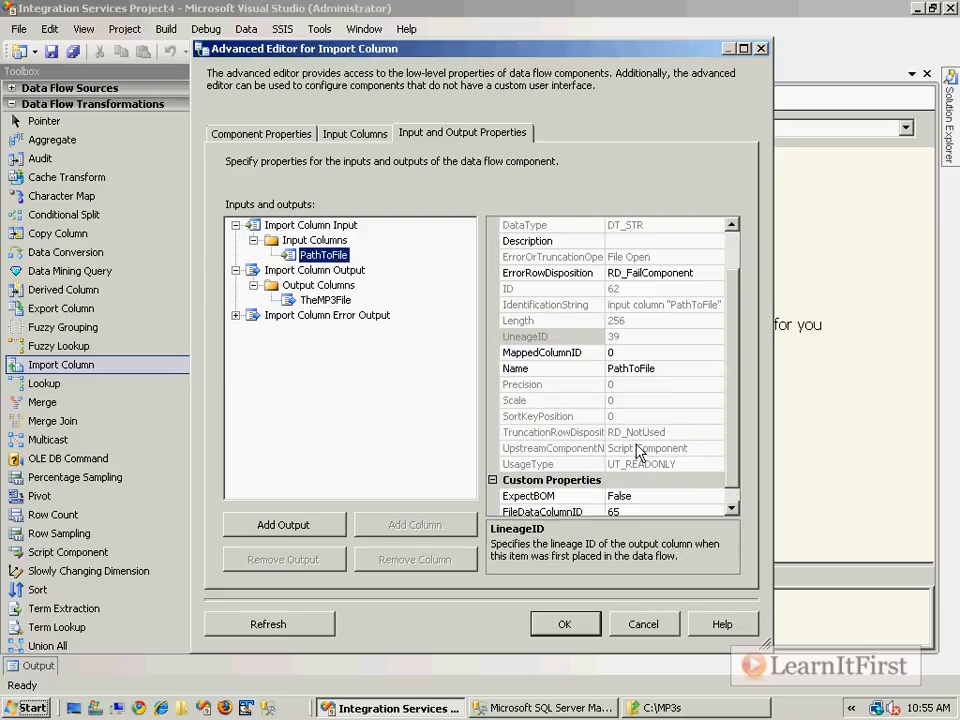
pyautogui.click(735, 495)
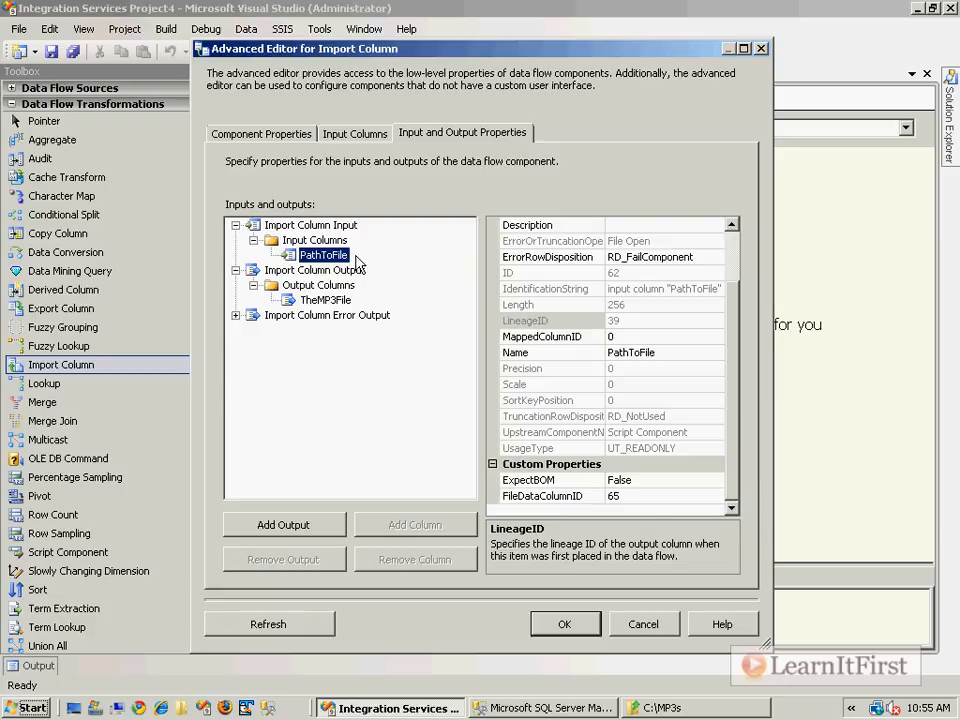
# Check the FileDataColumnID of the PathToFile input column against the ID of the TheMP3File output column
pyautogui.click(654, 497)
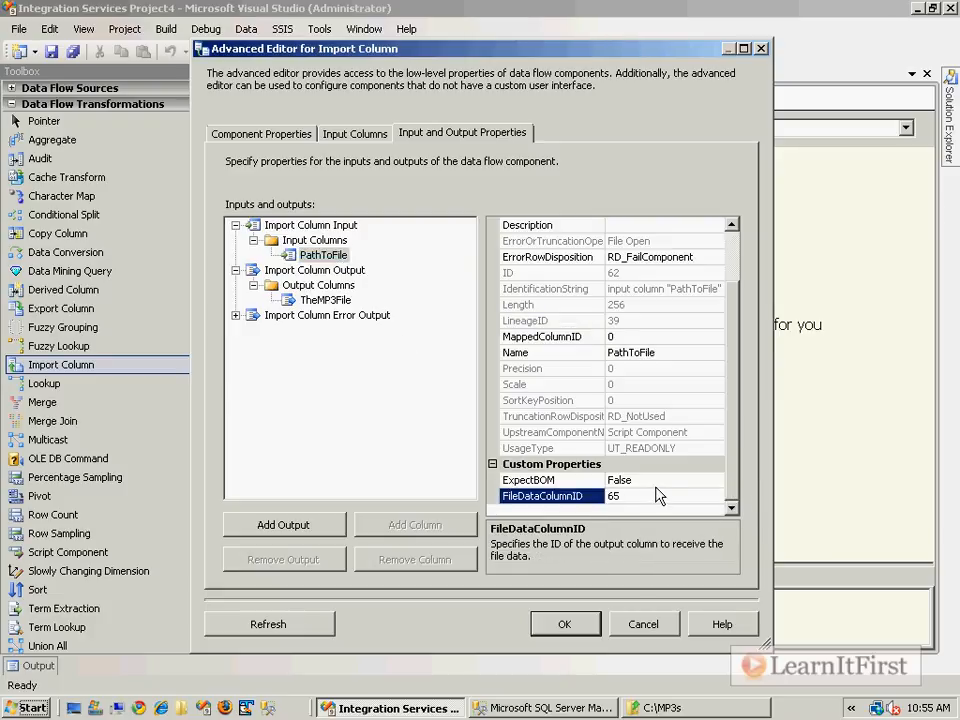
pyautogui.click(326, 300)
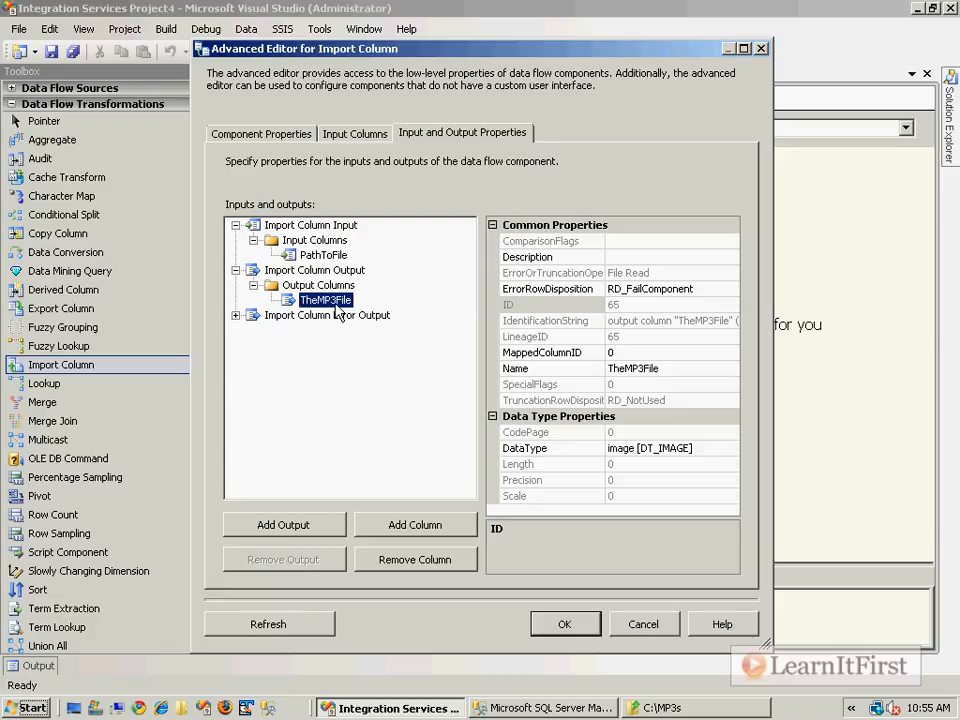
pyautogui.click(323, 255)
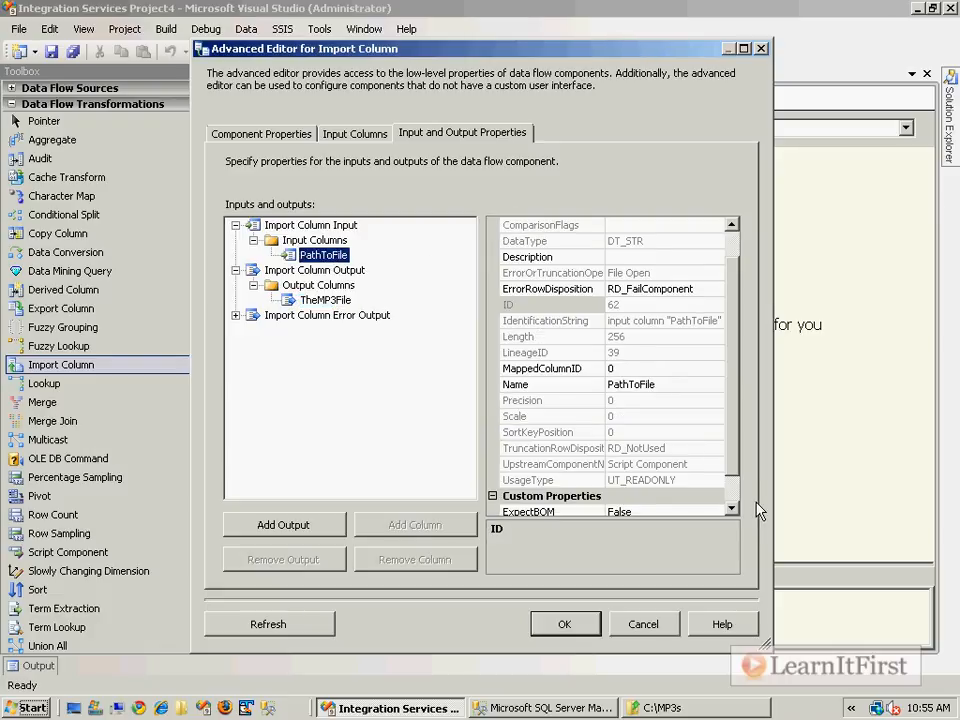
pyautogui.click(731, 508)
# Accept the Import Column settings and save the package
pyautogui.click(568, 625)
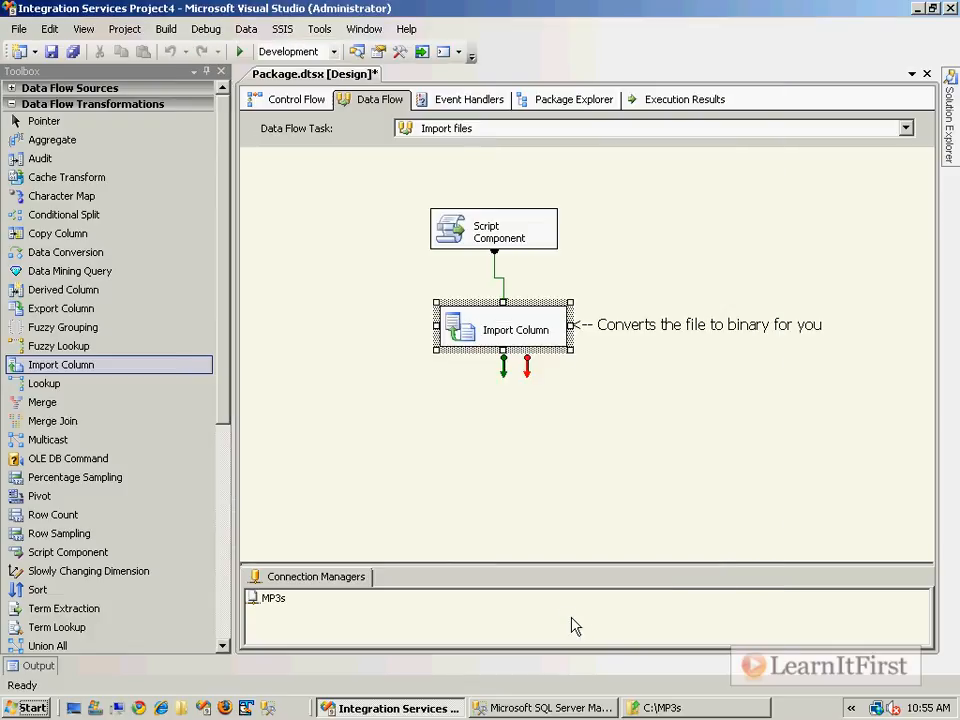
pyautogui.click(606, 439)
pyautogui.hotkey('ctrl', 's')
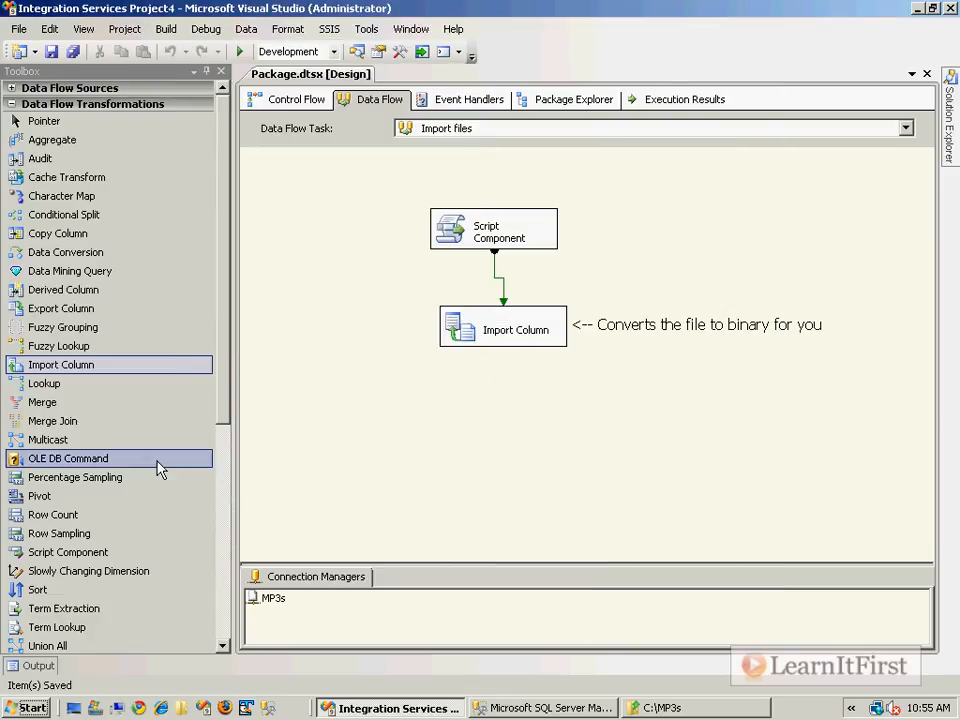
# Add a Row Count transformation below Import Column and connect the Import Column output to it
pyautogui.moveTo(86, 516); pyautogui.dragTo(452, 398)
pyautogui.click(531, 342)
pyautogui.moveTo(504, 368); pyautogui.dragTo(506, 420)
# Set the Row Count's VariableName to User::Variable and accept the settings
pyautogui.doubleClick(506, 420)
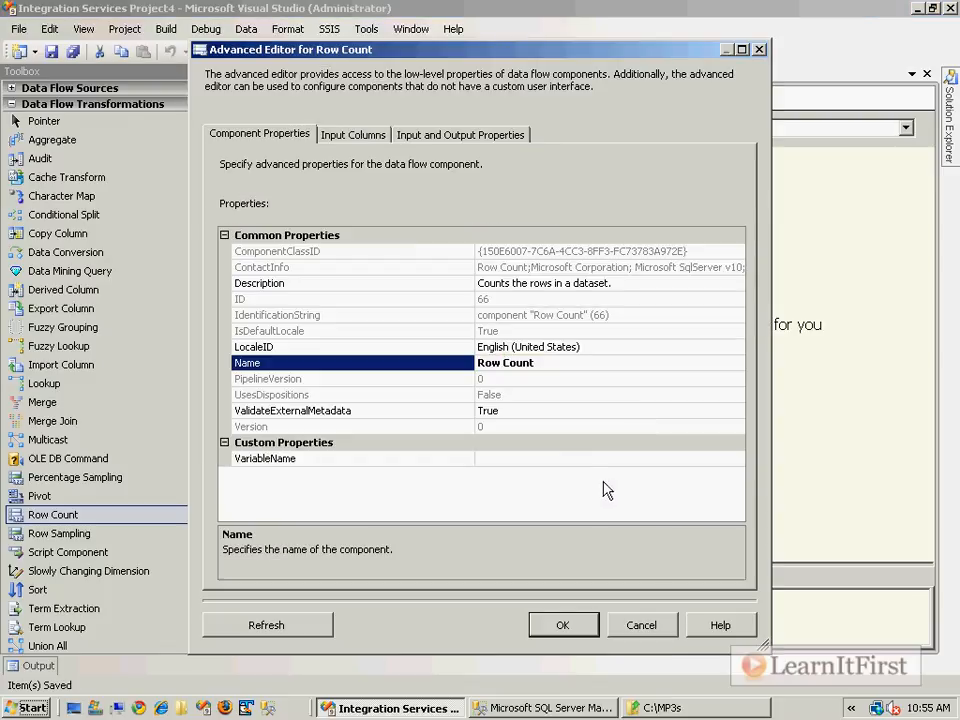
pyautogui.click(735, 460)
pyautogui.click(737, 458)
pyautogui.scroll(-1, 520, 630)
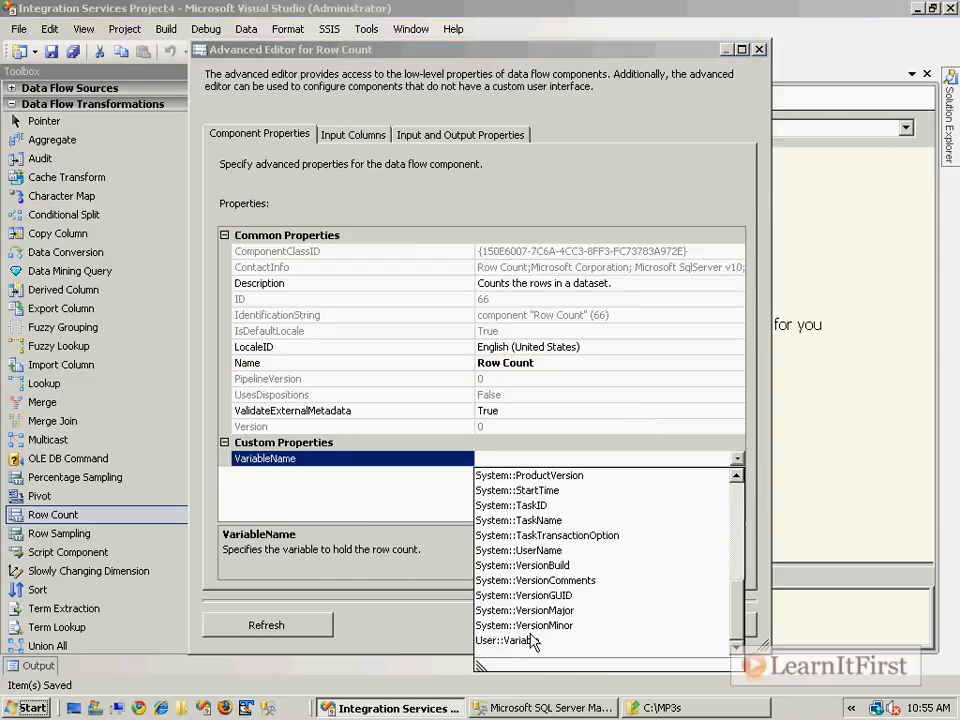
pyautogui.click(520, 640)
pyautogui.click(553, 625)
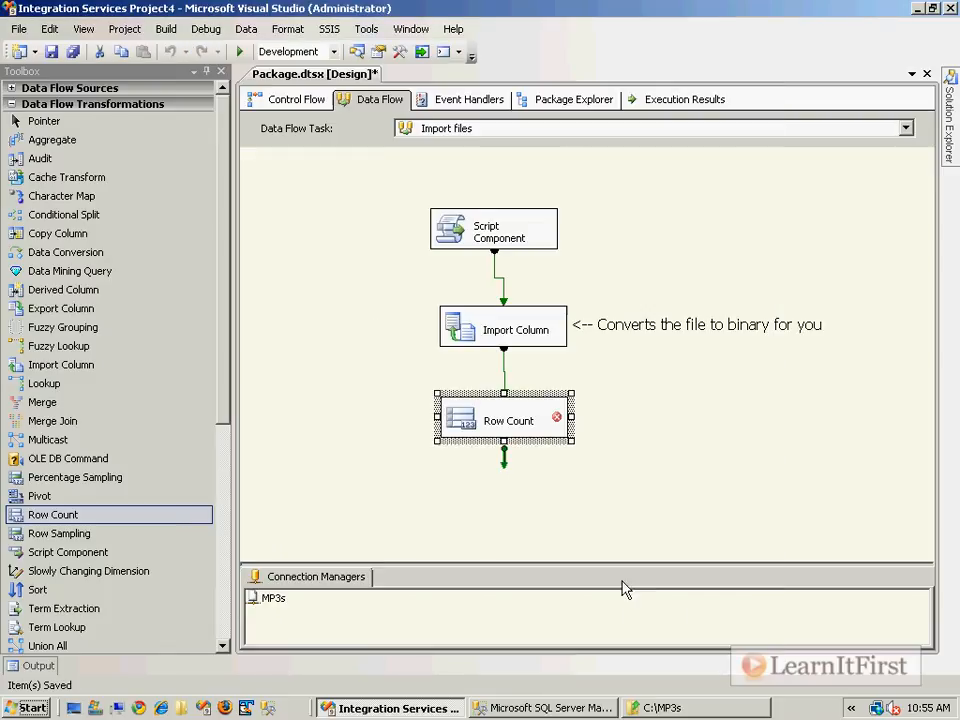
# Add a grid data viewer to the data flow path between Import Column and Row Count
pyautogui.click(505, 375)
pyautogui.rightClick(506, 378)
pyautogui.click(574, 435)
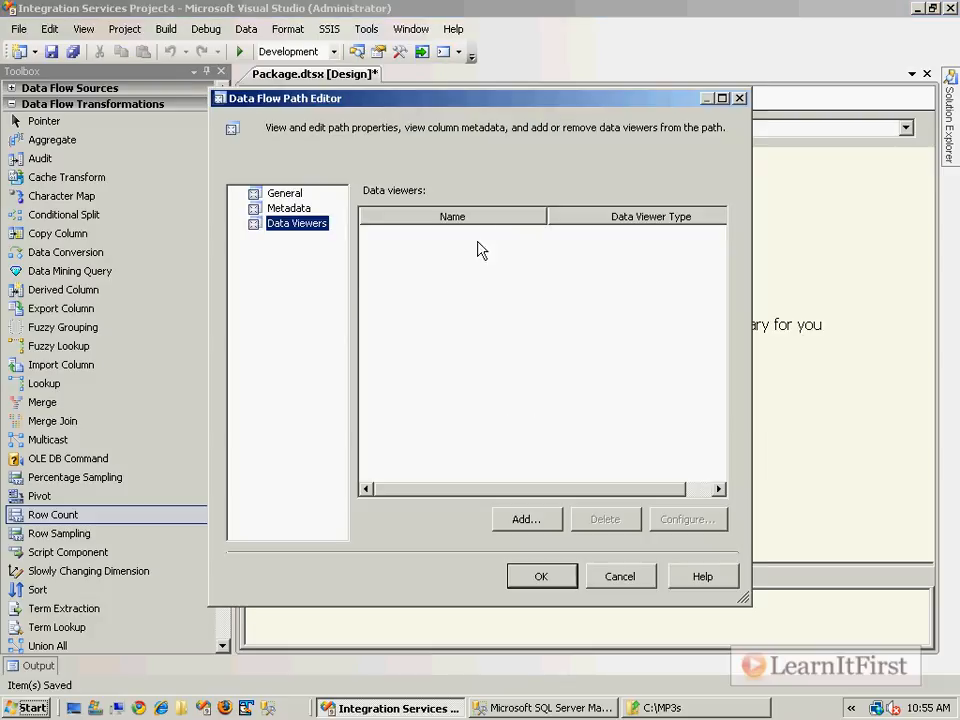
pyautogui.click(526, 519)
pyautogui.click(462, 513)
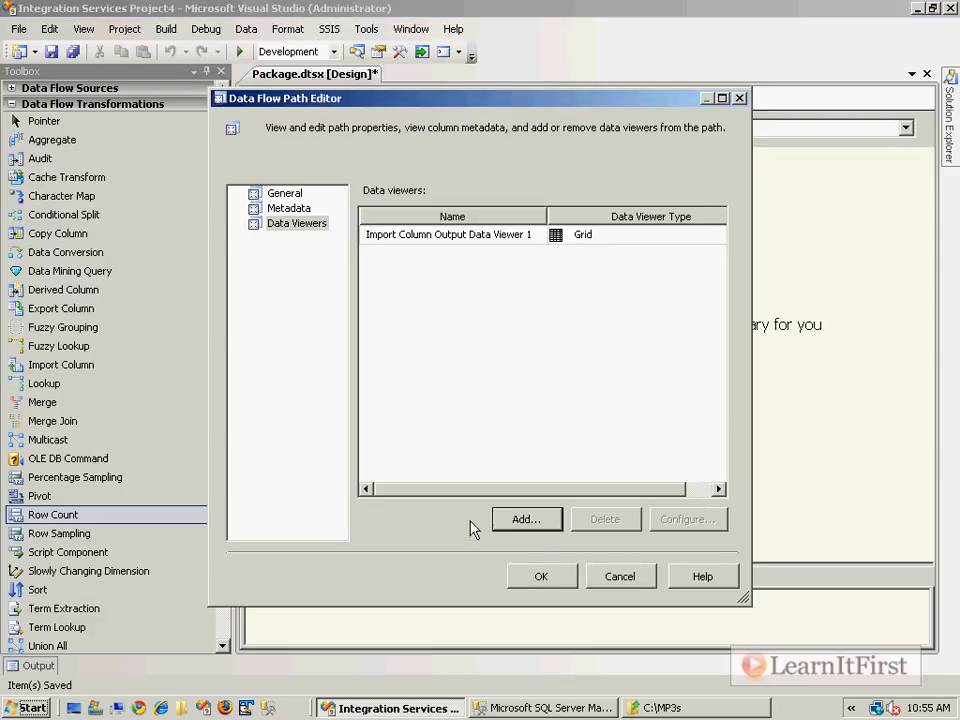
pyautogui.click(545, 577)
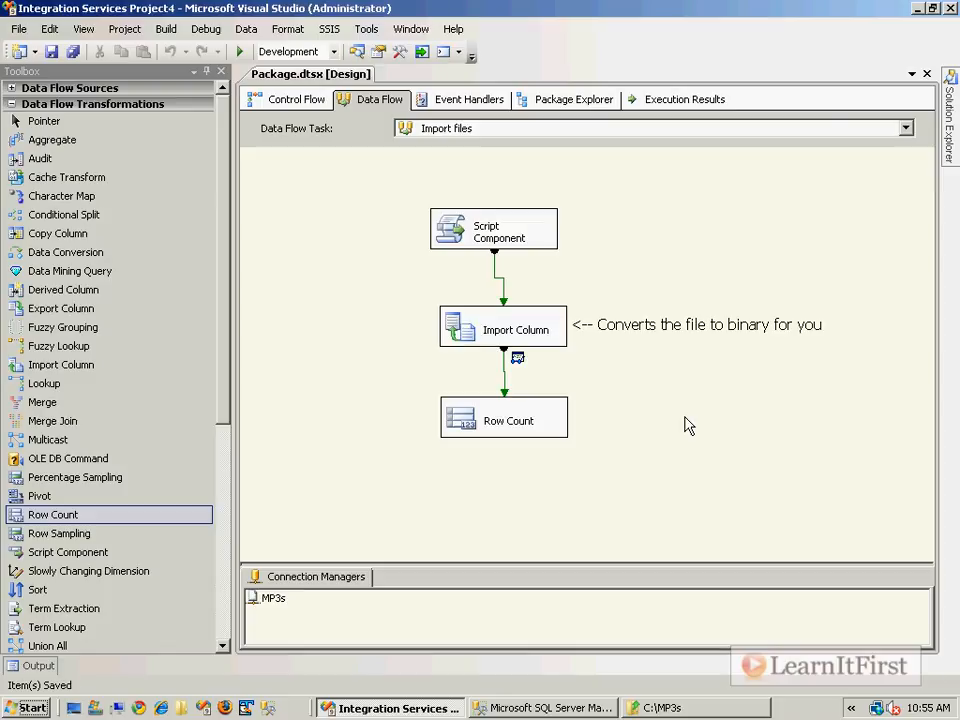
# Run the package and examine the TrackTitle, PathToFile and TheMP3File columns in the data viewer
pyautogui.press('F5')
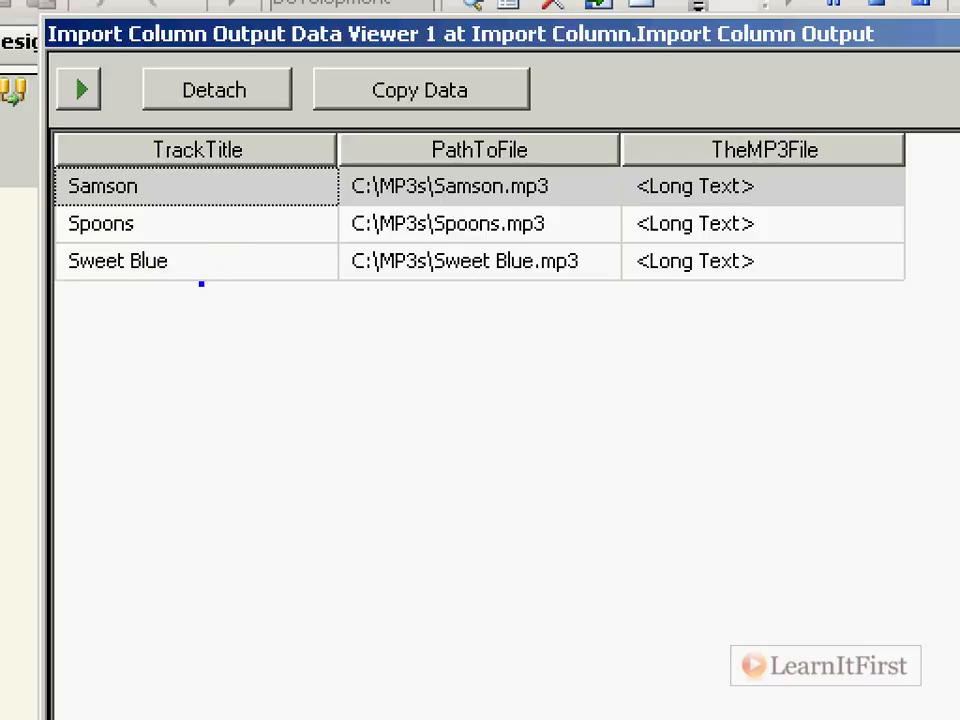
pyautogui.moveTo(216, 205); pyautogui.dragTo(221, 240)
pyautogui.moveTo(199, 374); pyautogui.dragTo(498, 279)
pyautogui.write('Script')
pyautogui.press('Escape')
pyautogui.moveTo(677, 293); pyautogui.dragTo(686, 401)
pyautogui.click(623, 440)
pyautogui.write('Import C')
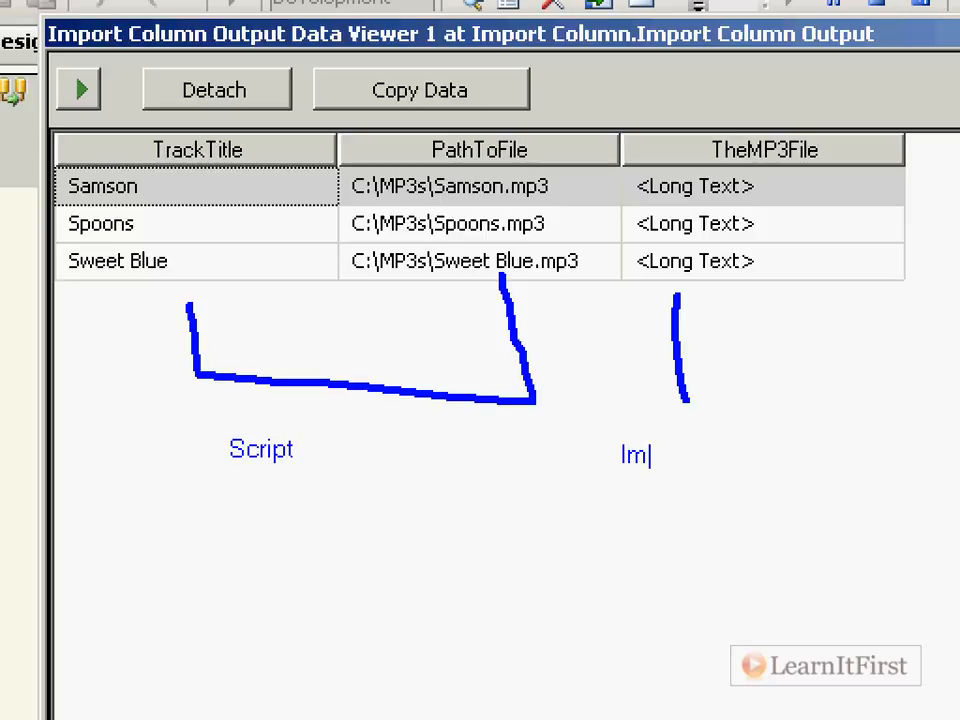
pyautogui.write('olumn')
pyautogui.press('Escape')
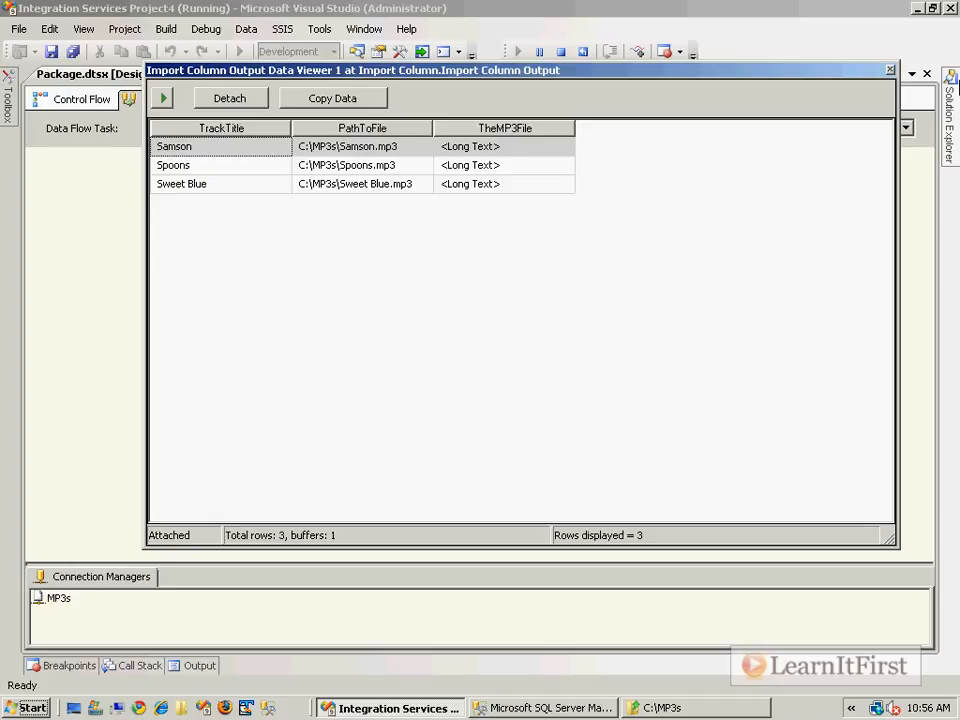
# Close the data viewer and review the Title and MP3 column definitions of dbo.Track in SQL Server Management Studio
pyautogui.click(889, 70)
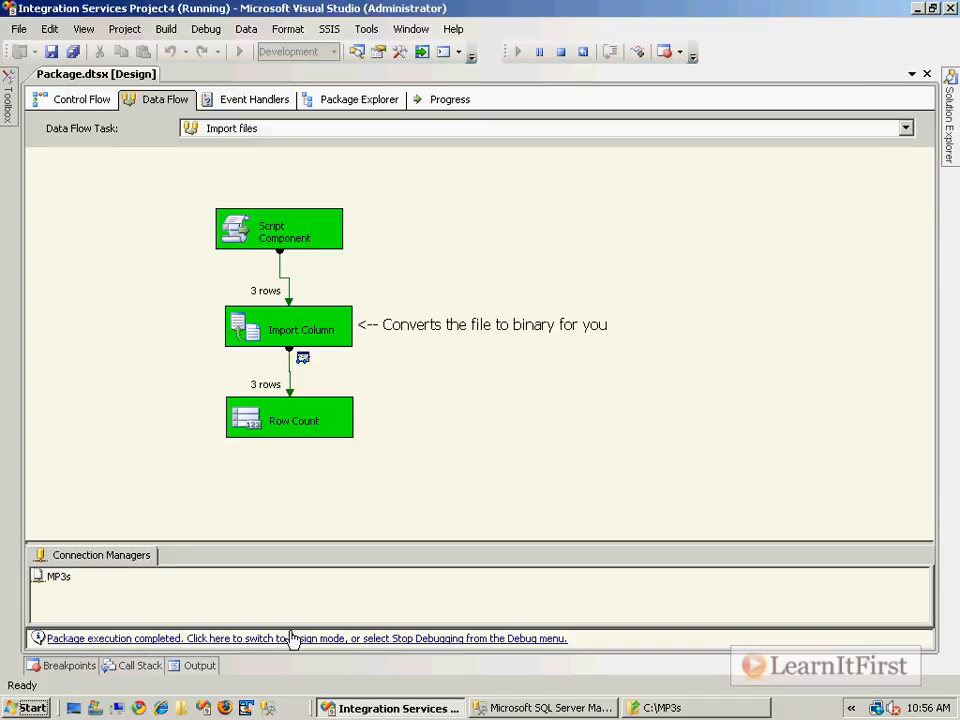
pyautogui.click(494, 706)
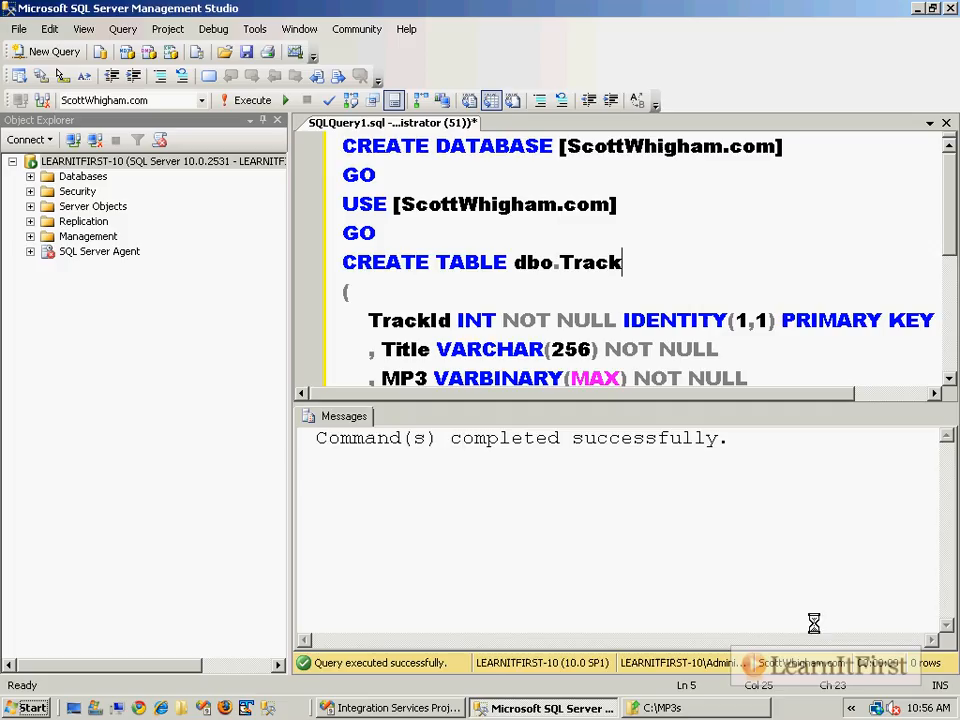
pyautogui.scroll(-1, 515, 335)
pyautogui.doubleClick(394, 262)
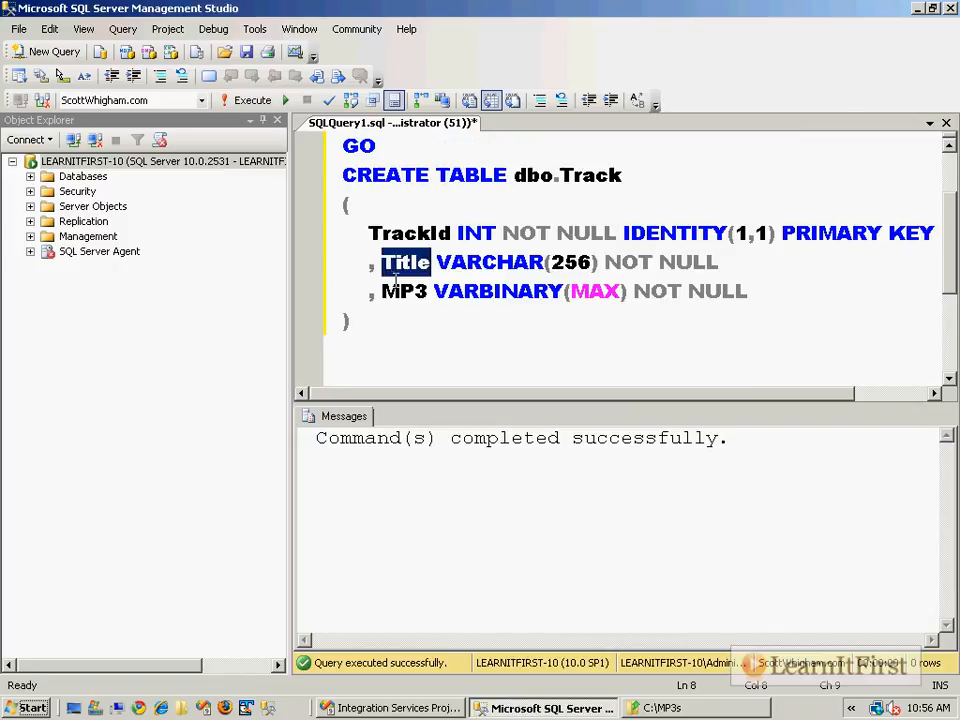
pyautogui.doubleClick(396, 292)
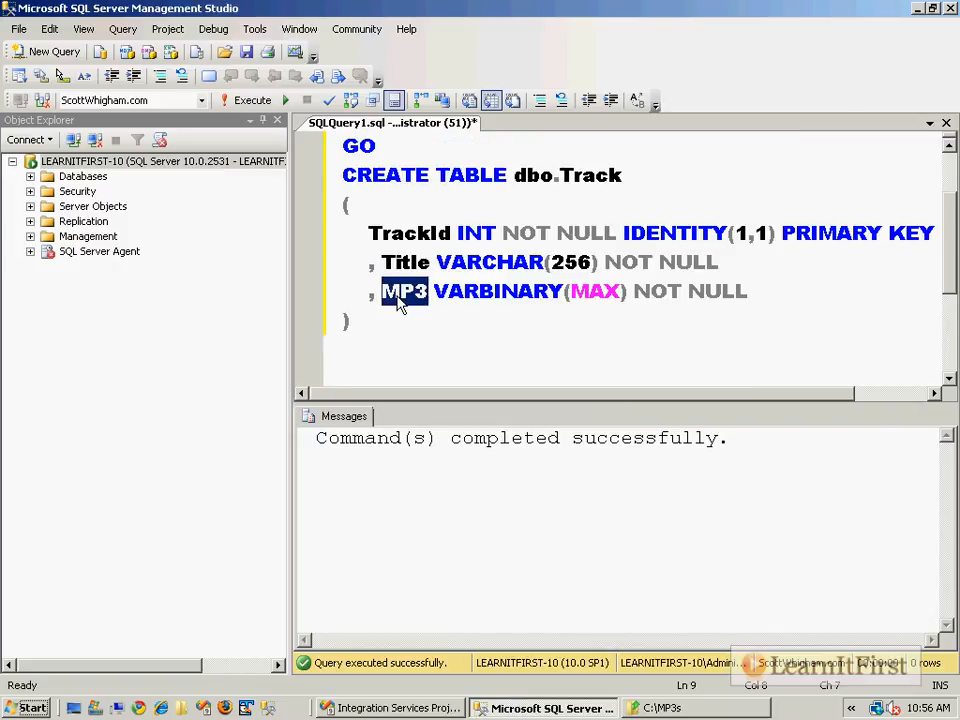
pyautogui.click(454, 294)
pyautogui.moveTo(434, 292); pyautogui.dragTo(634, 292)
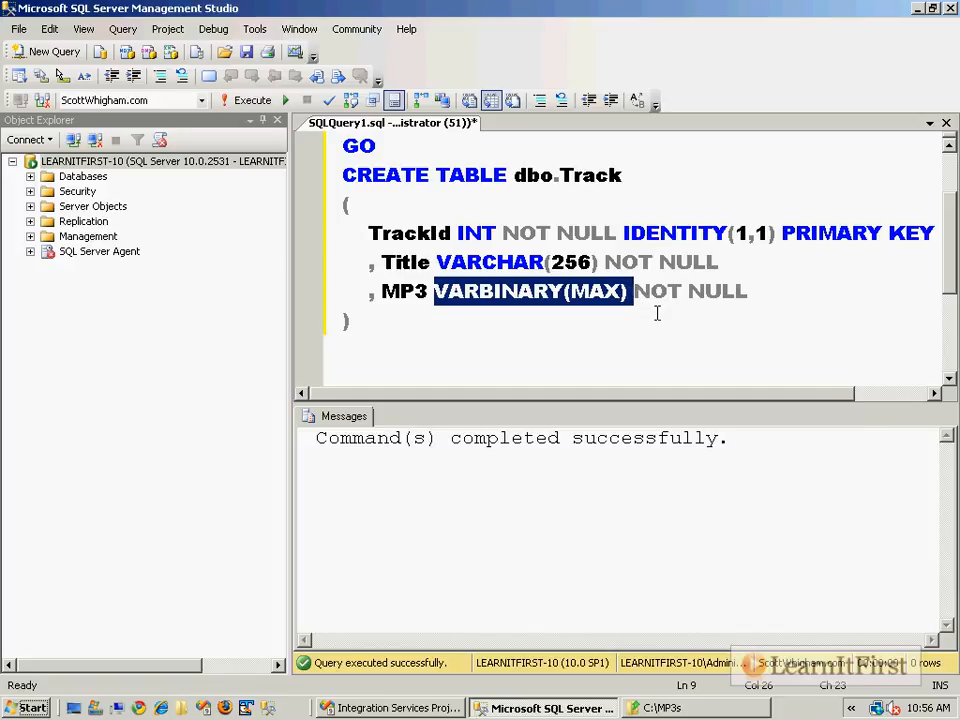
pyautogui.click(608, 321)
# Return to Visual Studio and replace the Row Count with a SQL Server Destination connected to the Import Column output
pyautogui.click(390, 708)
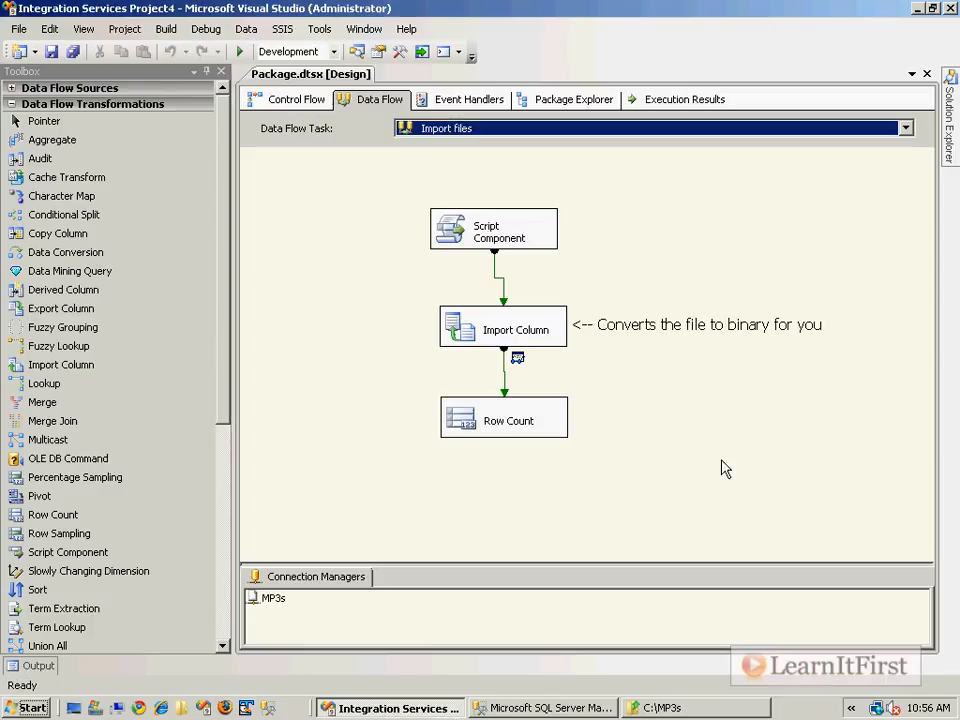
pyautogui.click(529, 414)
pyautogui.press('Delete')
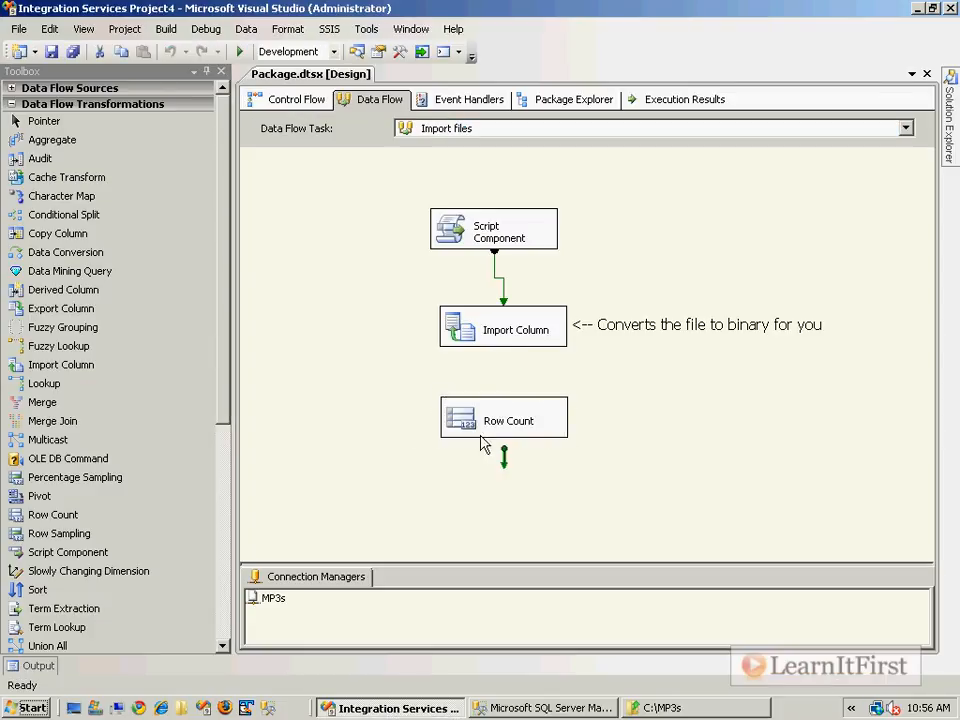
pyautogui.click(12, 104)
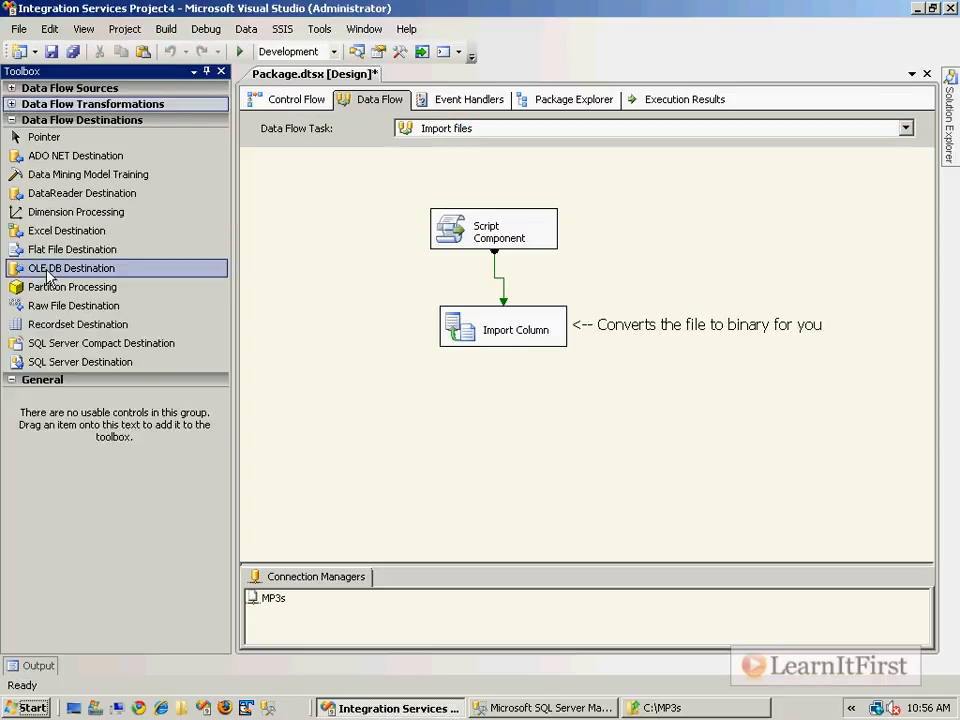
pyautogui.moveTo(60, 362); pyautogui.dragTo(443, 403)
pyautogui.click(493, 330)
pyautogui.moveTo(499, 372); pyautogui.dragTo(467, 424)
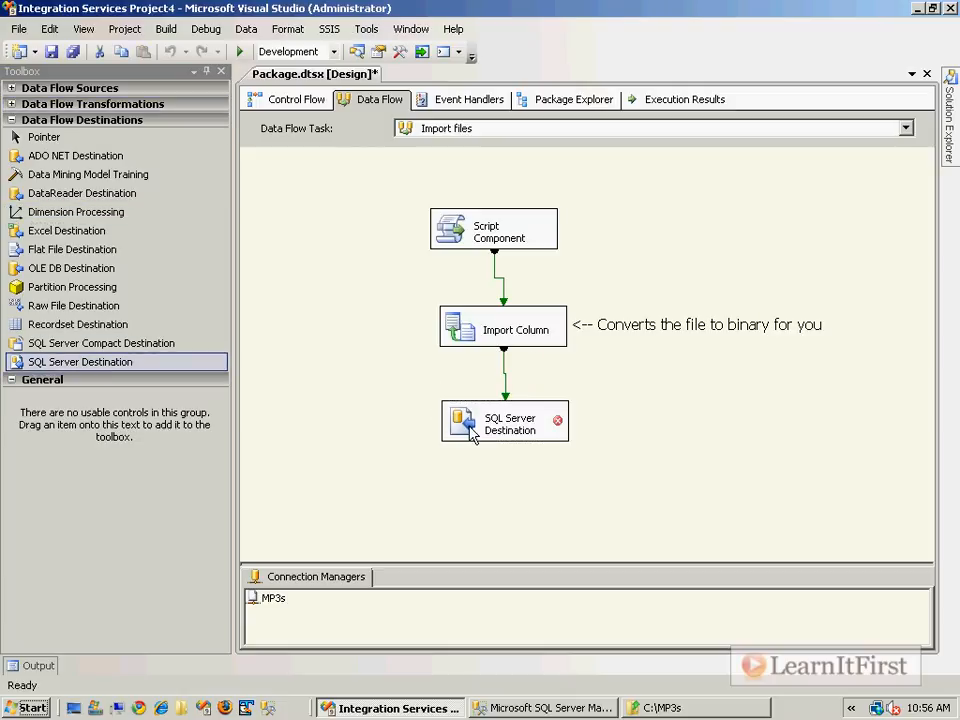
# In the SQL Server Destination, replace the stored data connection with a new OLE DB connection to the localhost database containing the Track table
pyautogui.doubleClick(463, 434)
pyautogui.click(673, 261)
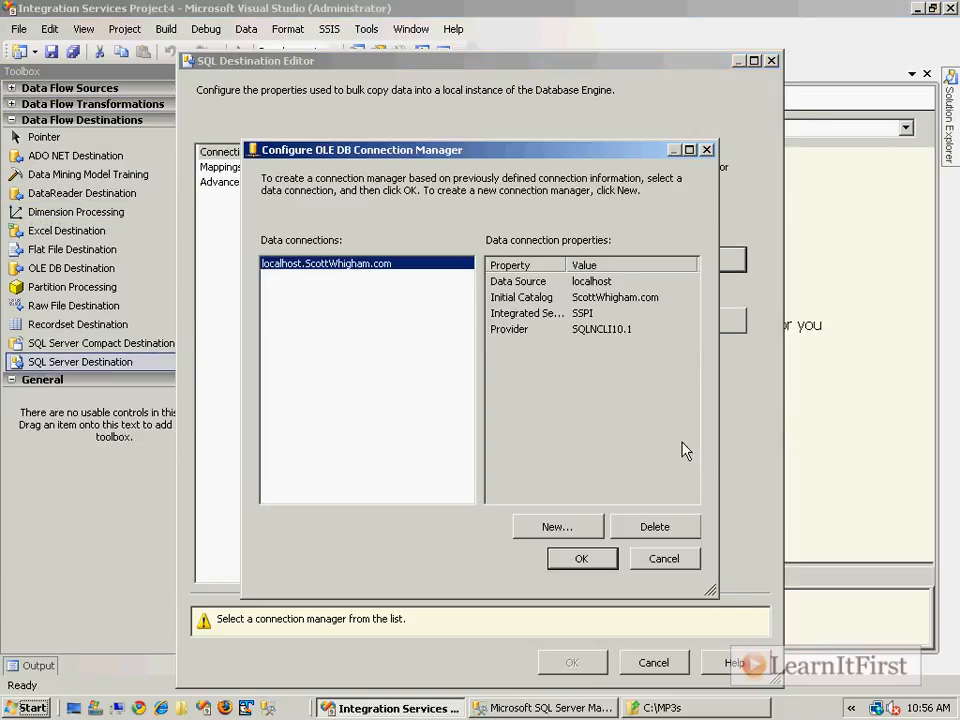
pyautogui.click(668, 537)
pyautogui.click(590, 532)
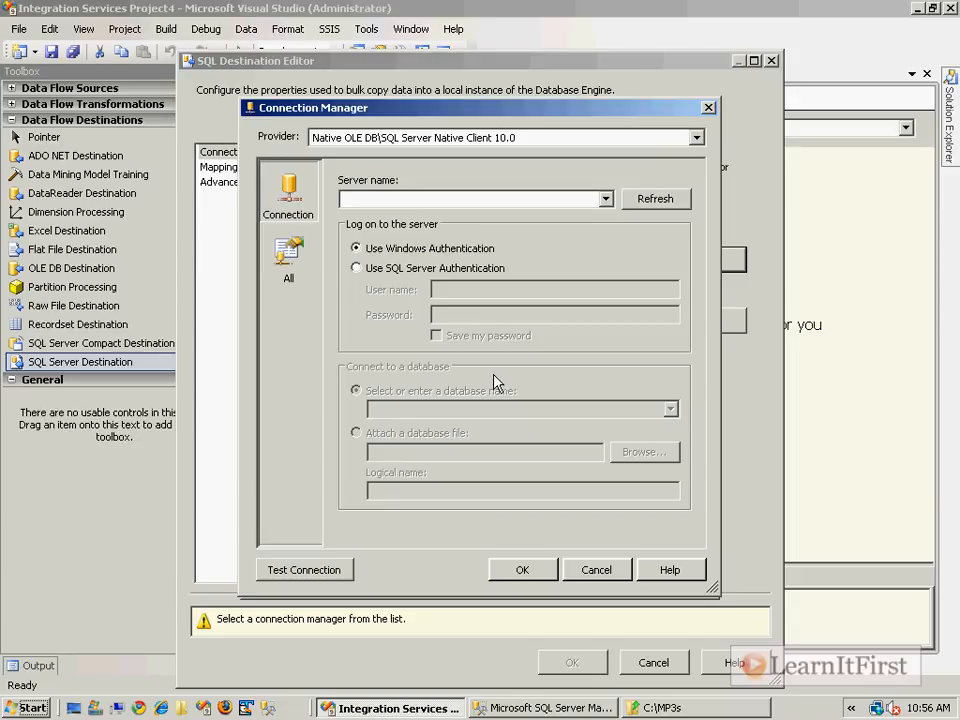
pyautogui.click(506, 195)
pyautogui.write('localhost')
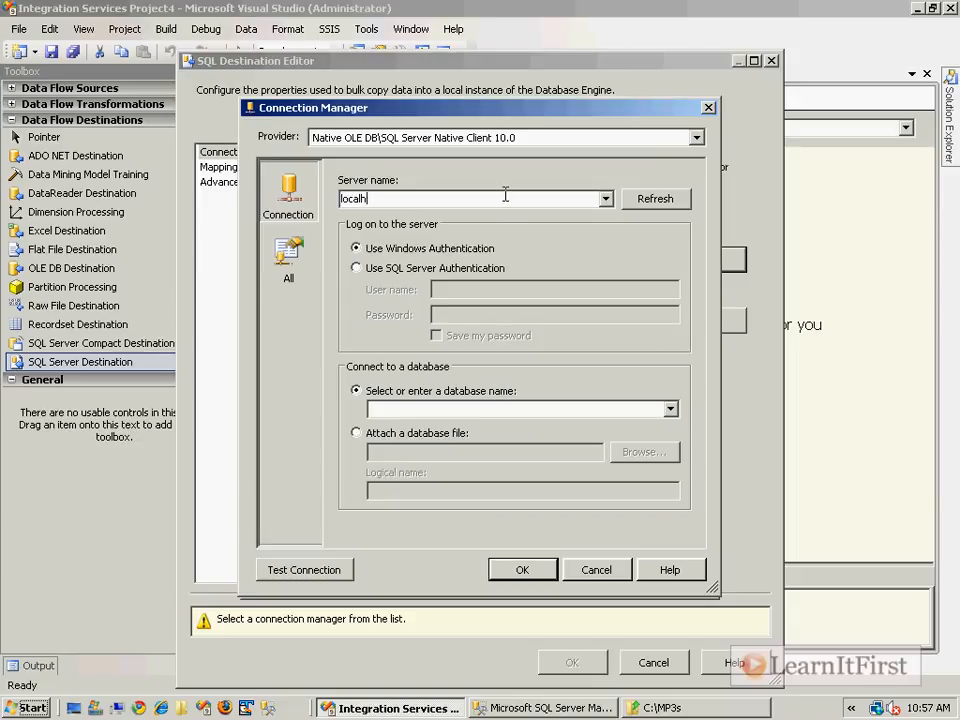
pyautogui.click(572, 408)
pyautogui.write('ScottW')
pyautogui.press('Return')
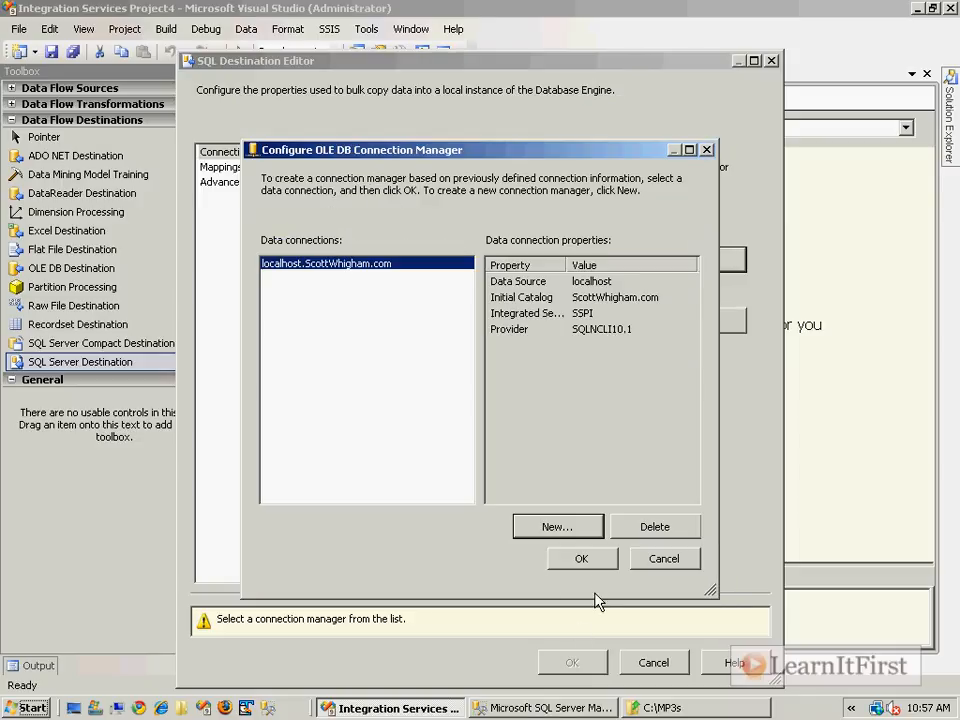
pyautogui.press('Return')
# Choose [dbo].[Track] as the destination table and map TrackTitle to Title and TheMP3File to MP3
pyautogui.click(489, 318)
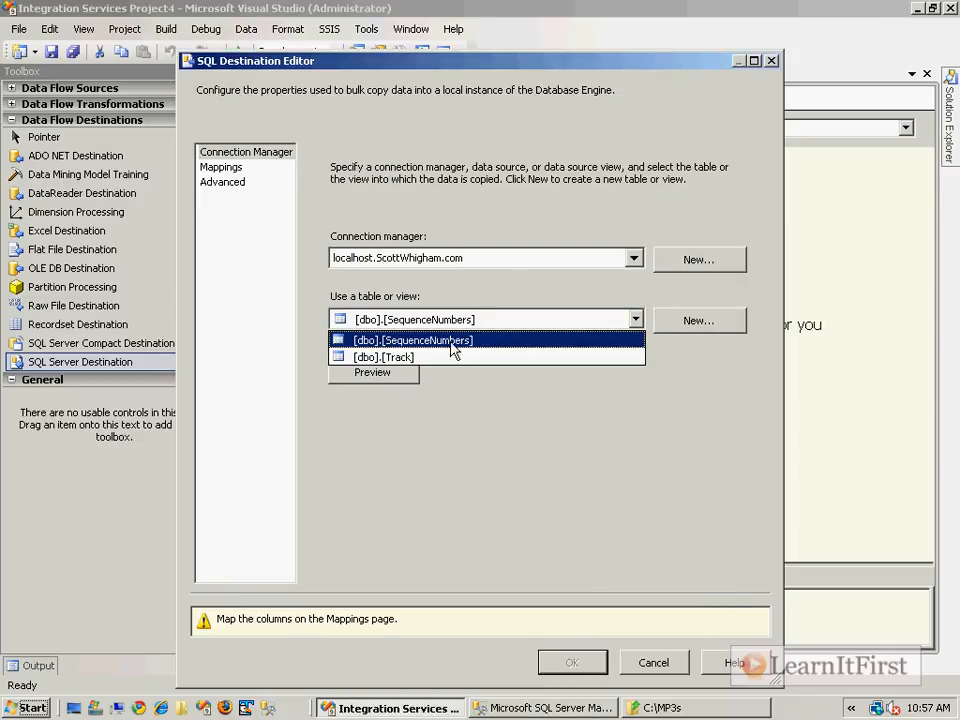
pyautogui.click(409, 360)
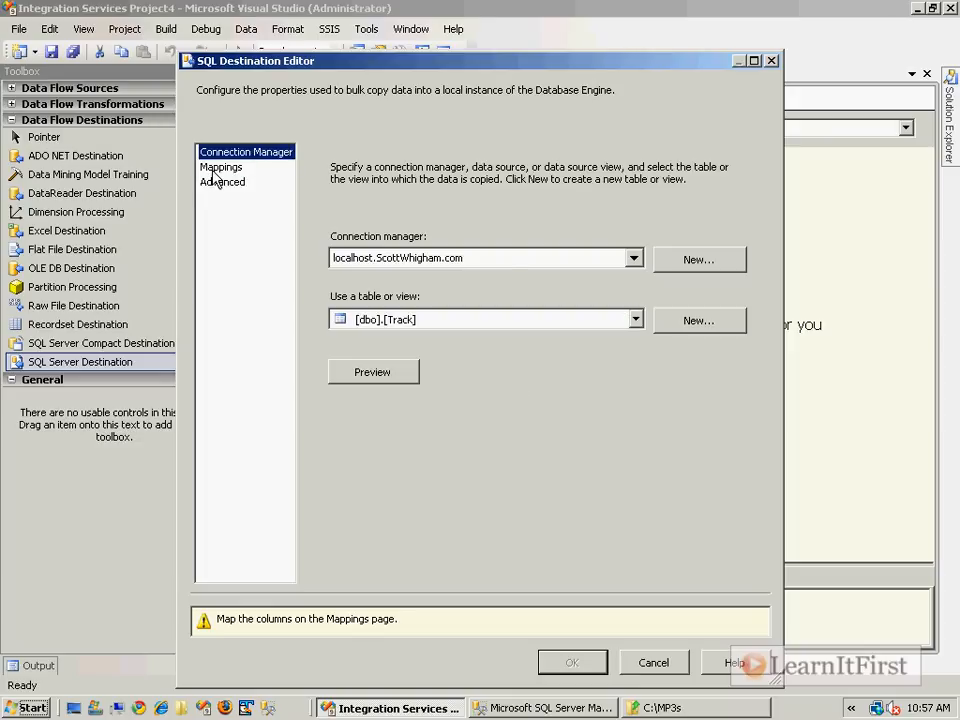
pyautogui.click(212, 168)
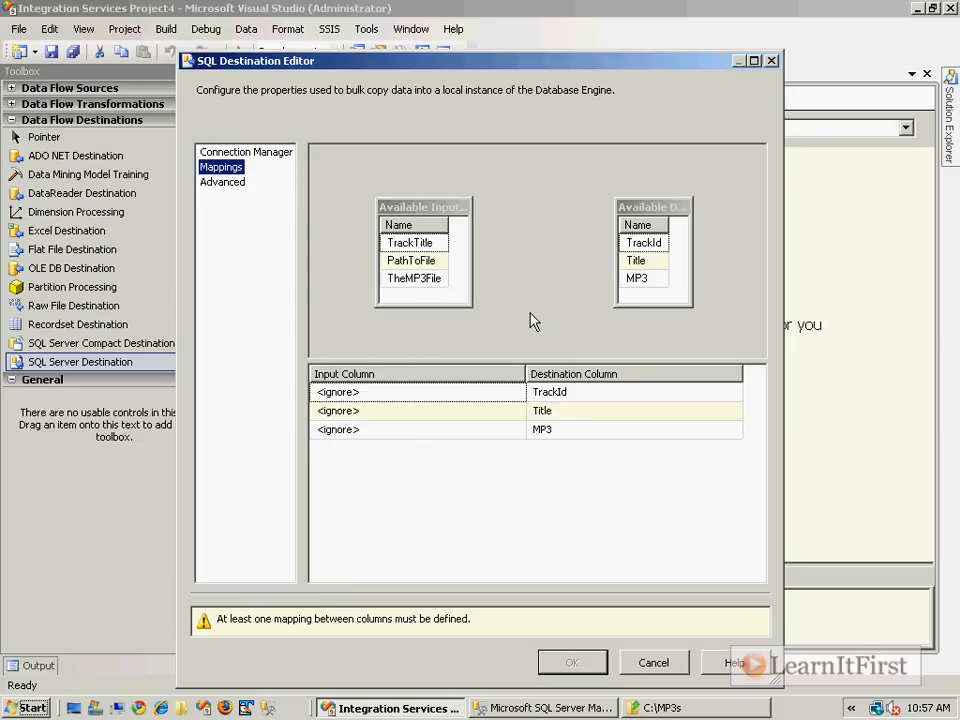
pyautogui.moveTo(472, 208); pyautogui.dragTo(518, 226)
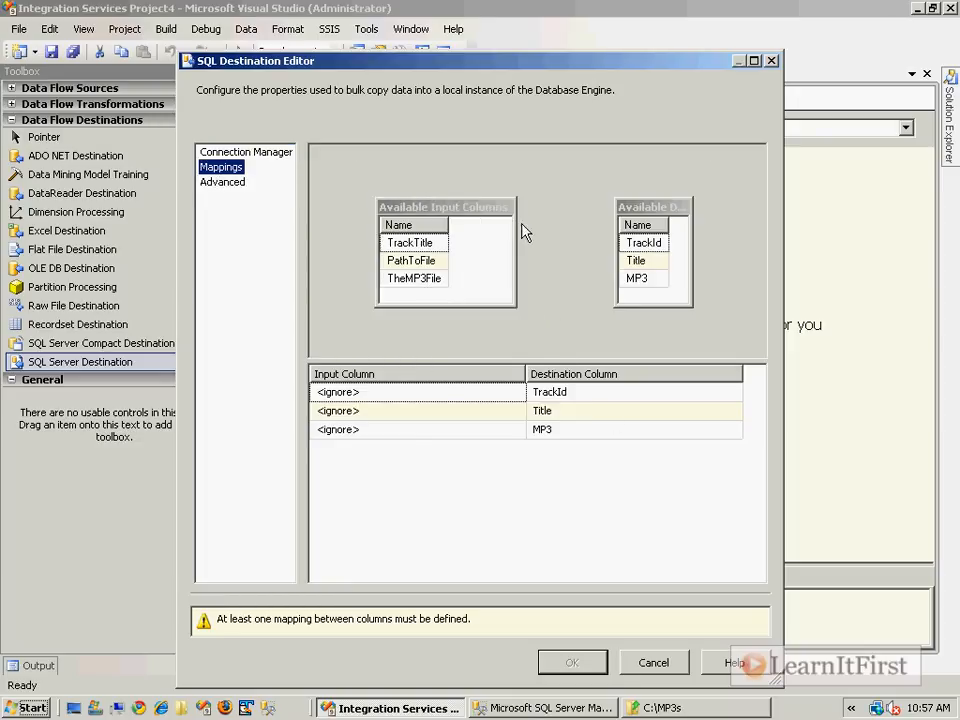
pyautogui.click(425, 245)
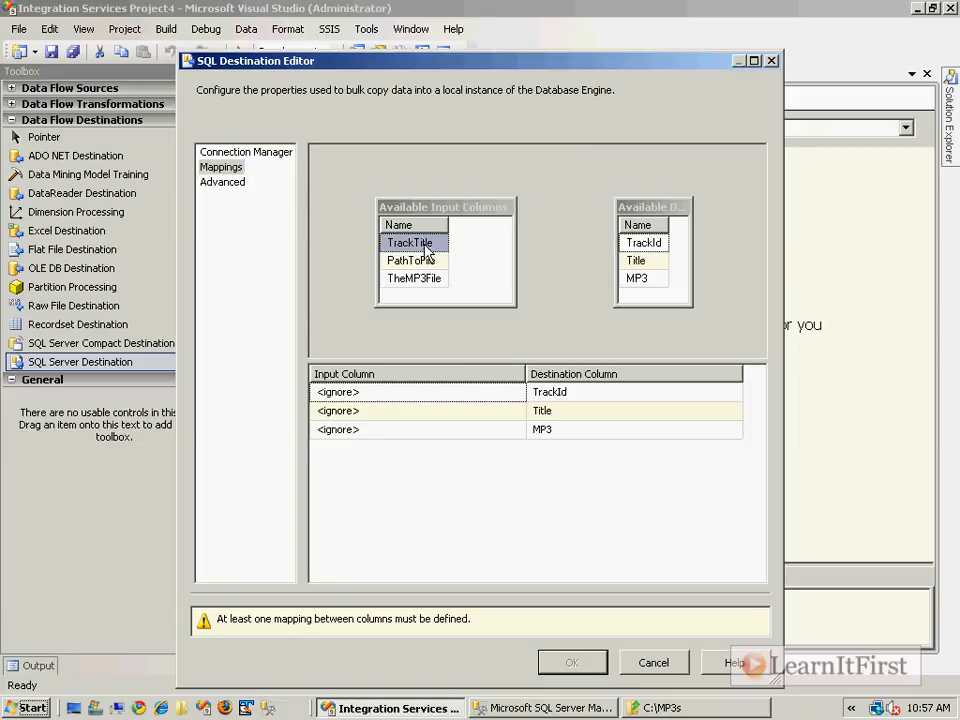
pyautogui.moveTo(426, 248); pyautogui.dragTo(644, 266)
pyautogui.moveTo(424, 280); pyautogui.dragTo(634, 280)
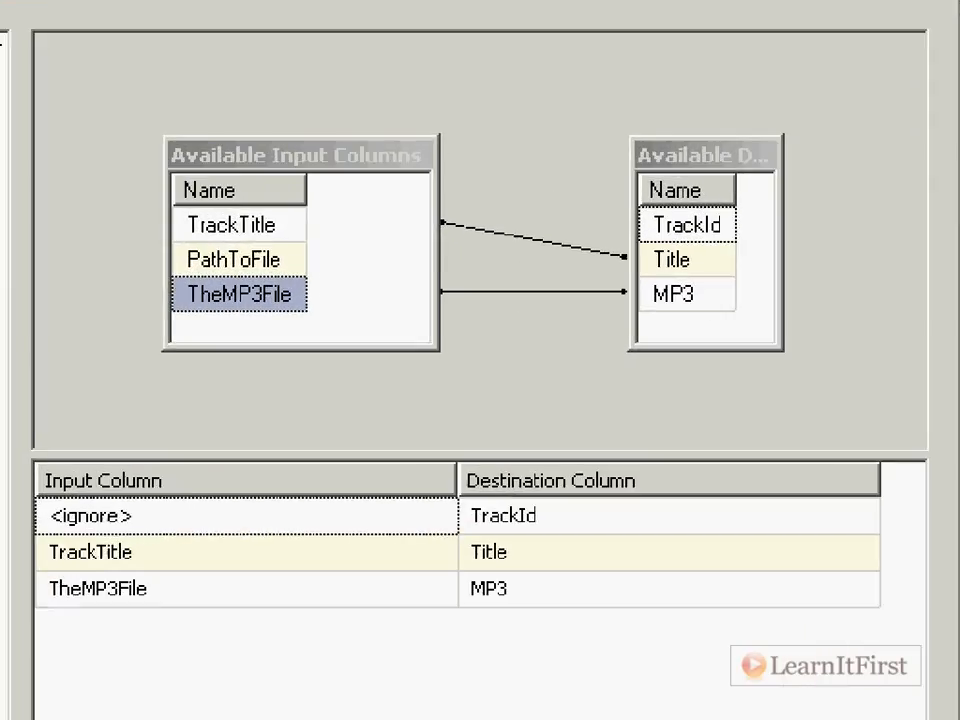
pyautogui.moveTo(171, 240)
pyautogui.mouseDown()
pyautogui.moveTo(289, 266)
pyautogui.moveTo(172, 262)
pyautogui.mouseUp()
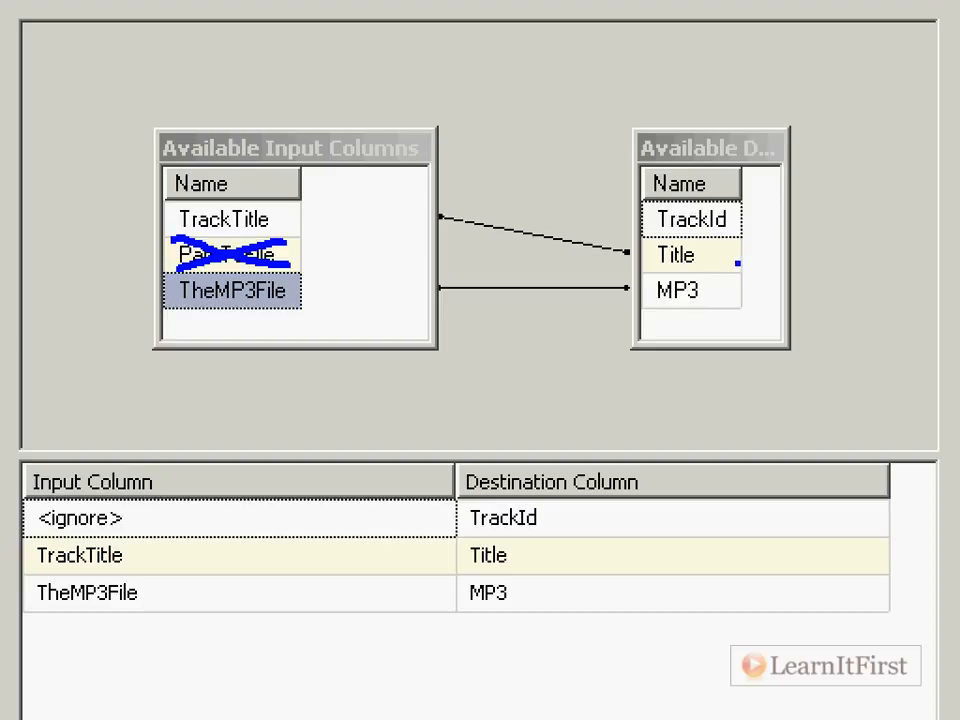
pyautogui.moveTo(744, 216); pyautogui.dragTo(803, 191)
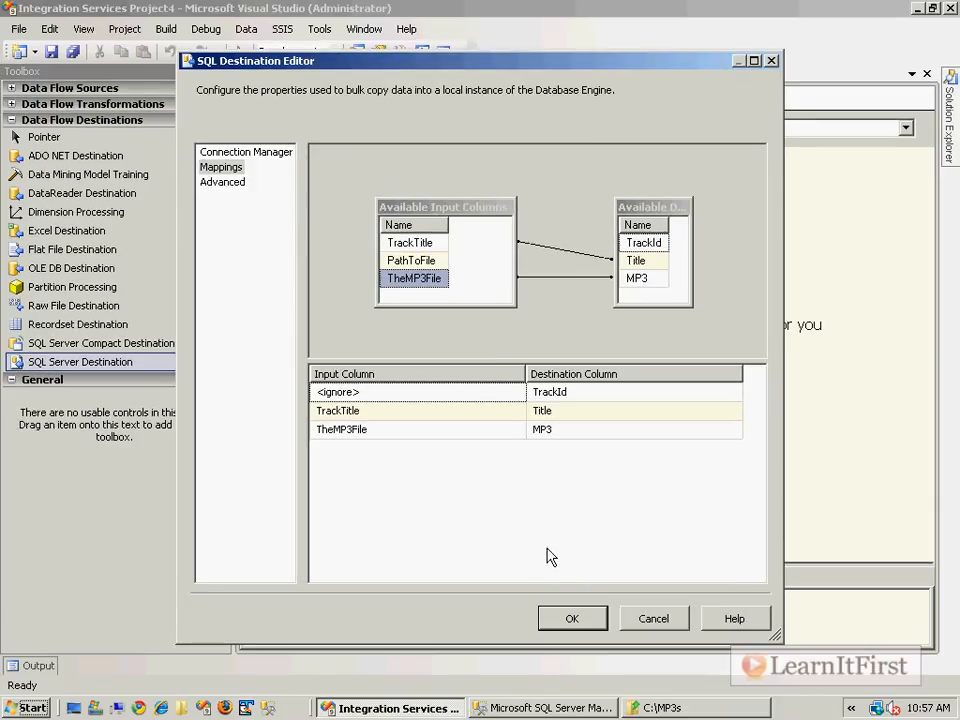
# Accept the SQL Server Destination settings and run the package to load the MP3 files into the Track table
pyautogui.click(565, 620)
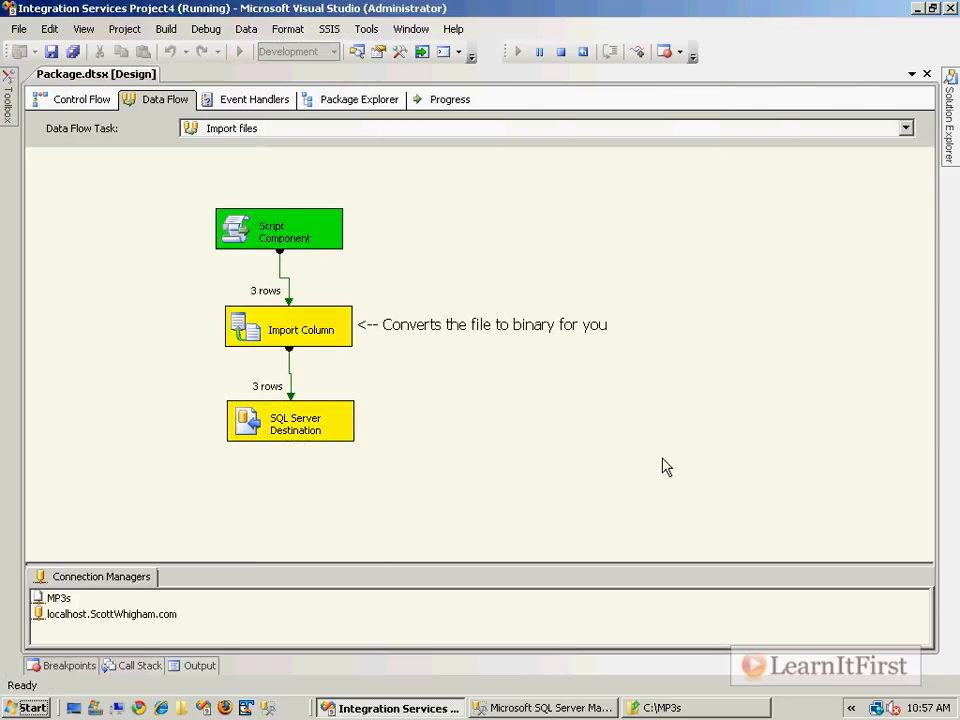
# Switch to SQL Server Management Studio, add Go and SELECT * FROM Track below the CREATE TABLE script, and execute only the SELECT
pyautogui.click(545, 707)
pyautogui.press('Return')
pyautogui.write('Go')
pyautogui.press('Return')
pyautogui.write('SE')
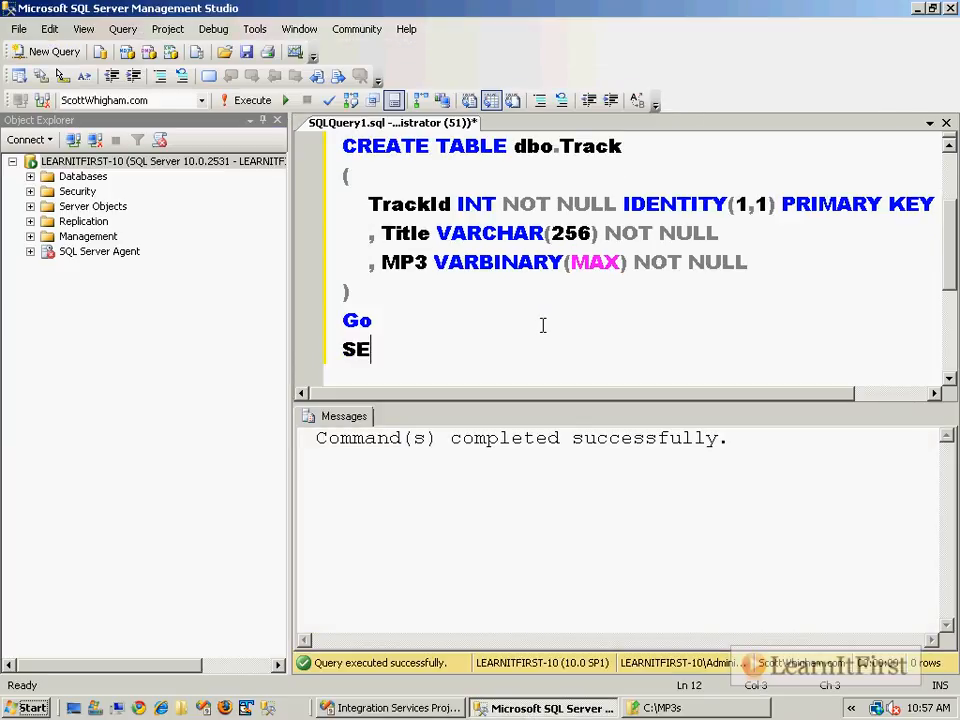
pyautogui.write('LECT * FROM Track')
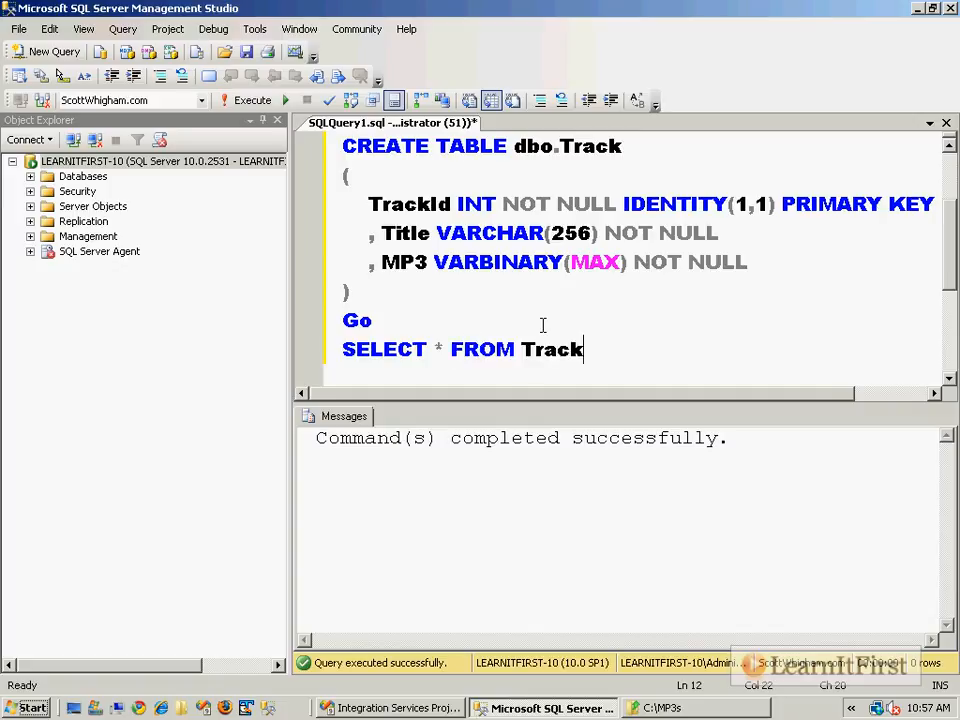
pyautogui.hotkey('shift', 'Home')
pyautogui.press('F5')
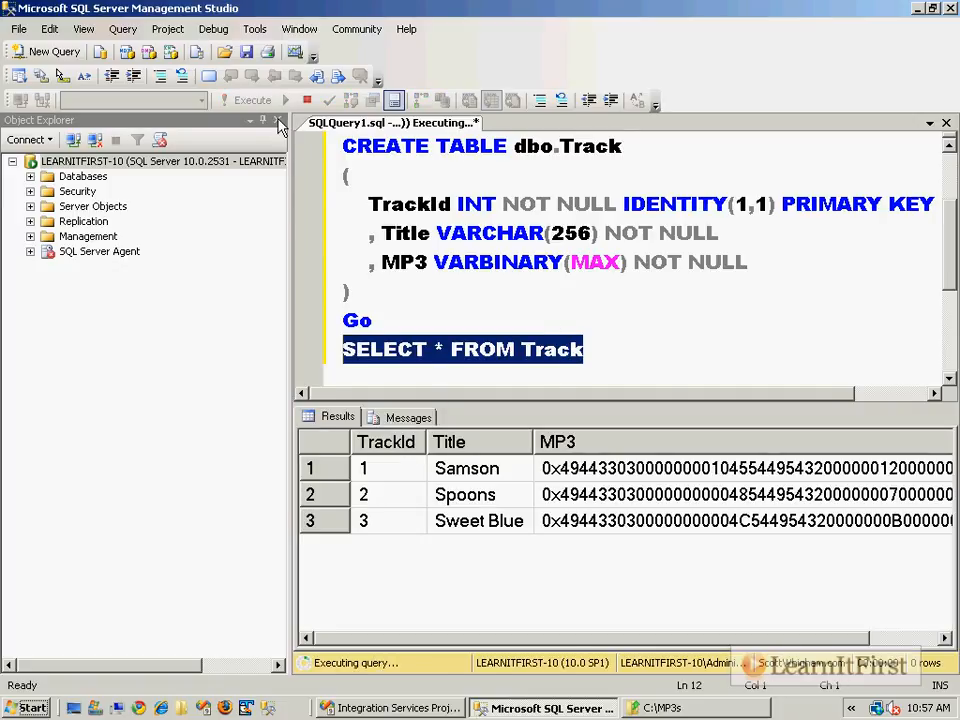
# Close Object Explorer and examine the binary MP3 column and each returned track row in the query results
pyautogui.click(277, 120)
pyautogui.click(741, 444)
pyautogui.doubleClick(743, 444)
pyautogui.click(650, 470)
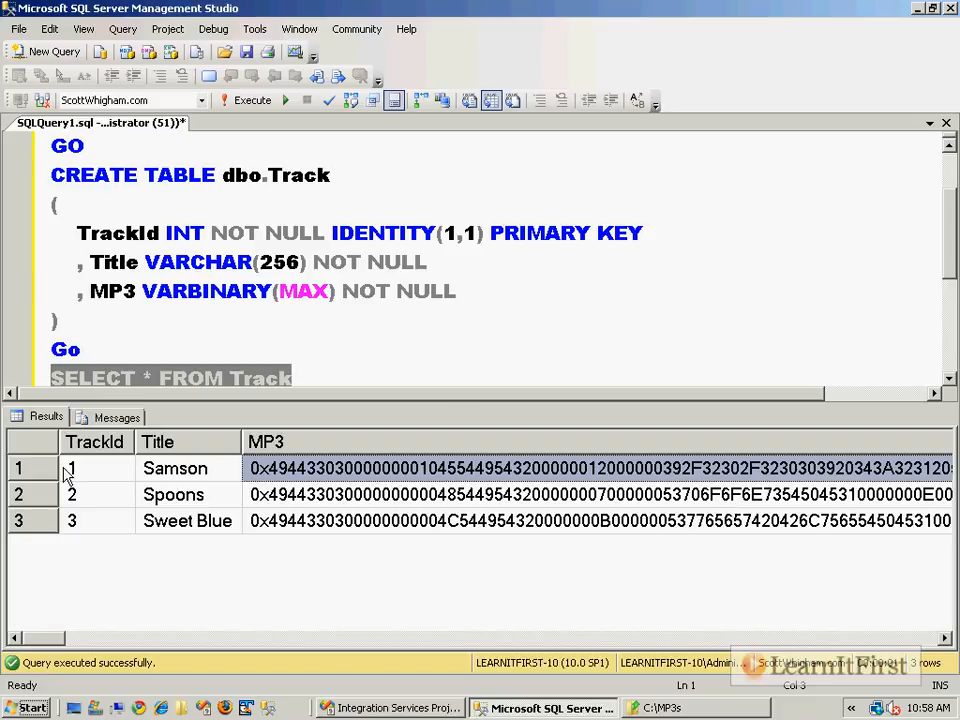
pyautogui.click(20, 468)
pyautogui.press('Down')
pyautogui.press('Down')
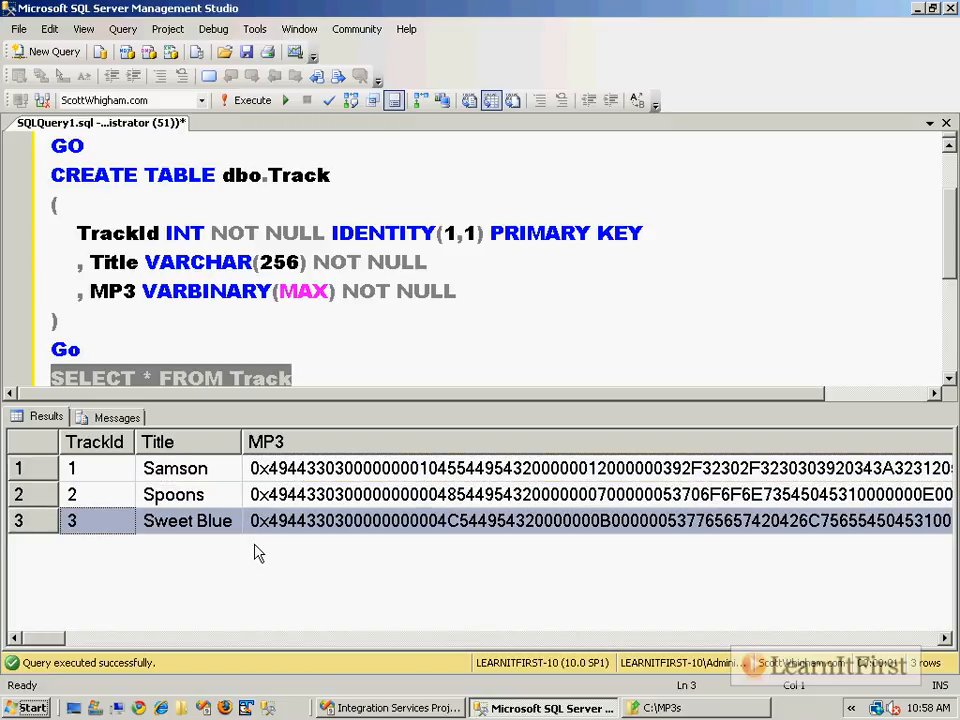